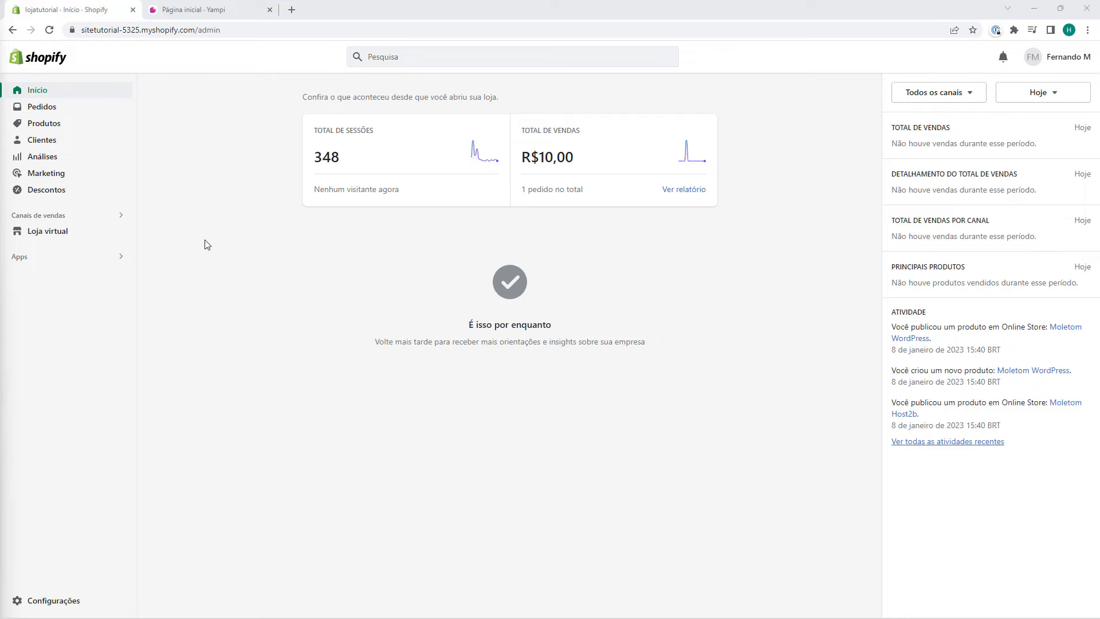
Switch to Yampi, search its app catalogue for "shopify", and open the installation settings of the Shopify app
click(192, 10)
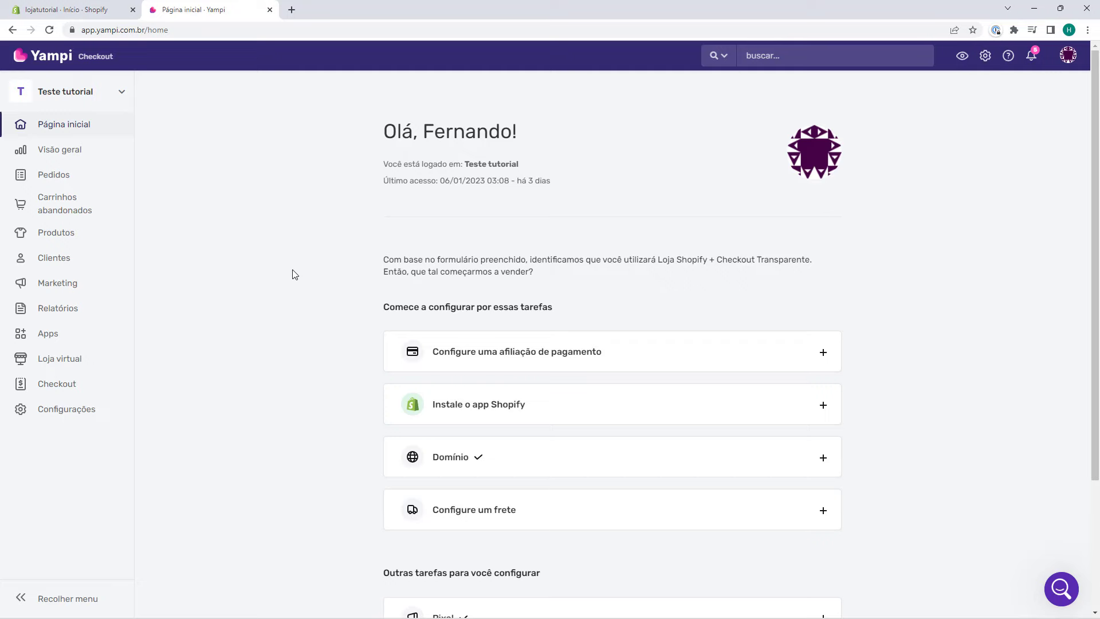
click(69, 10)
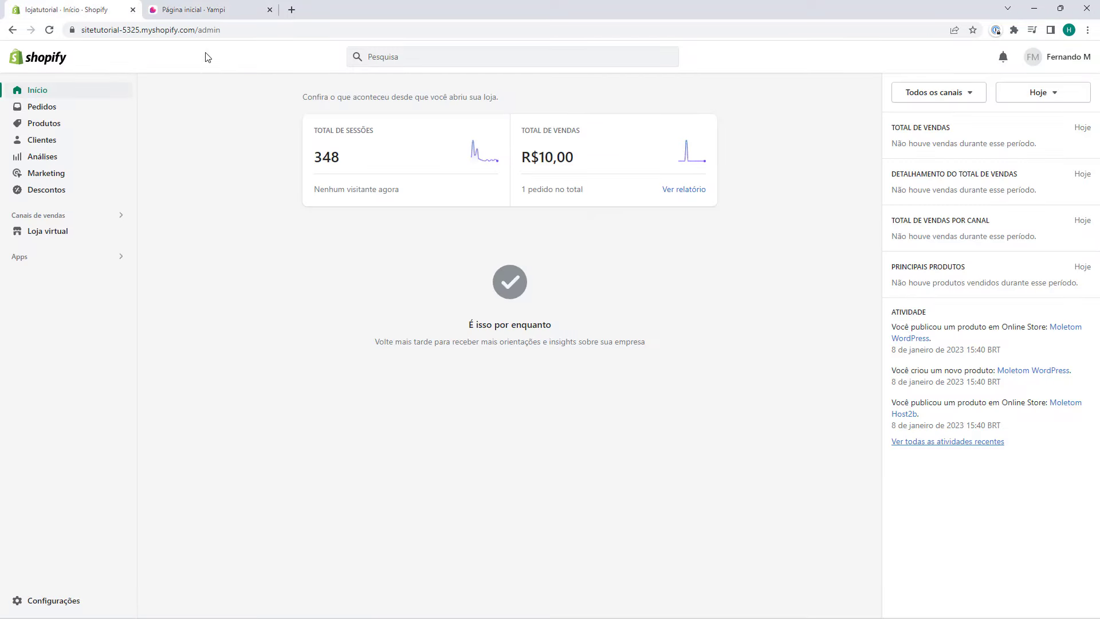
click(207, 9)
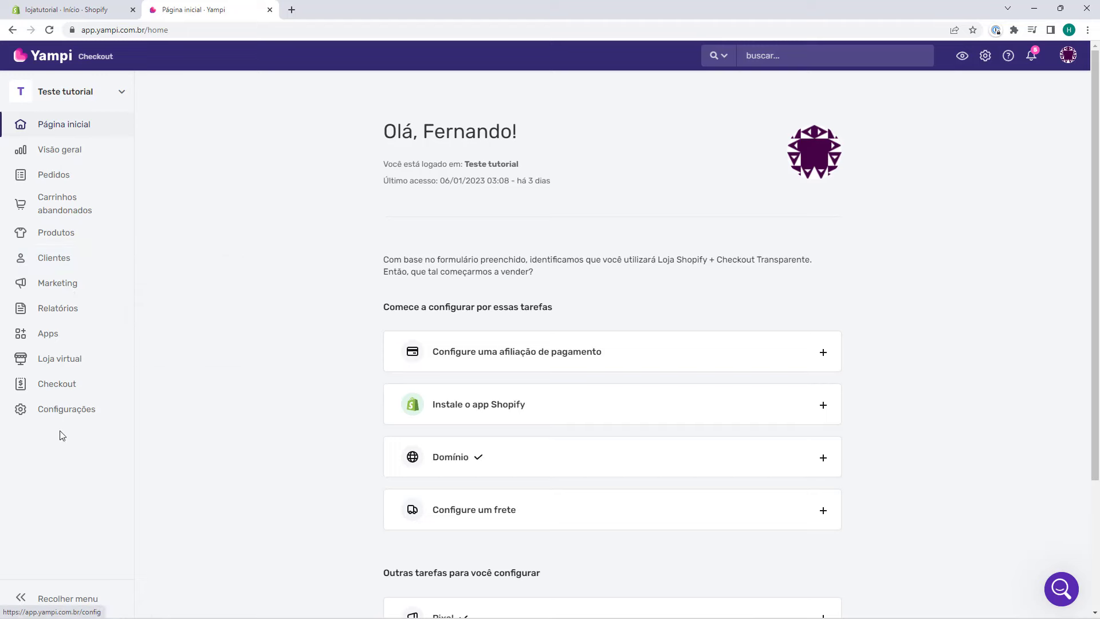
click(58, 339)
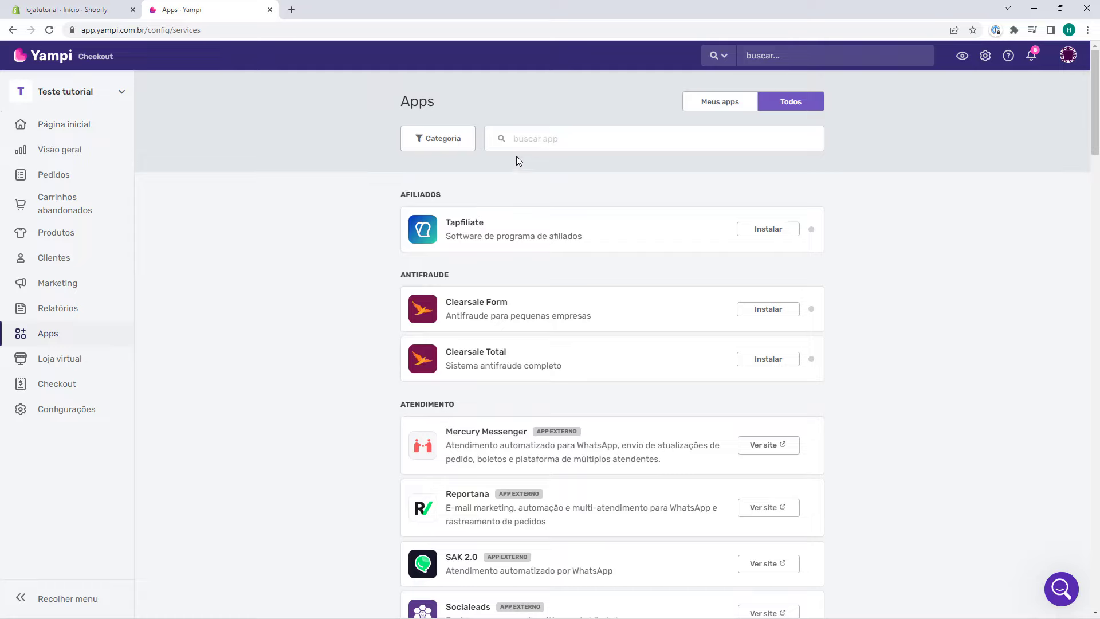
click(548, 139)
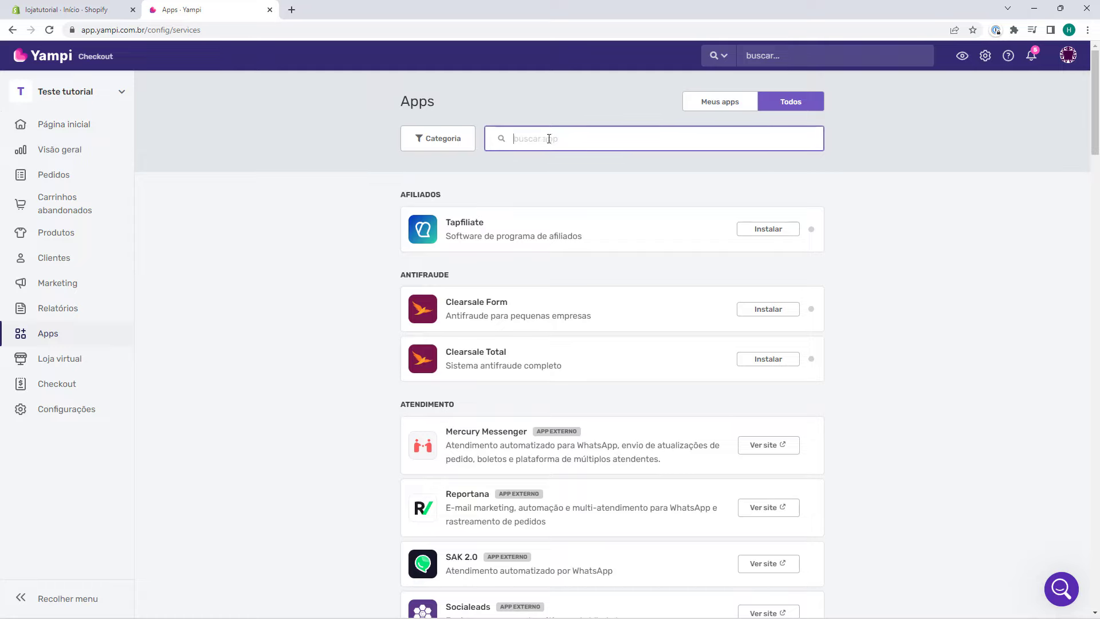
text(shopify)
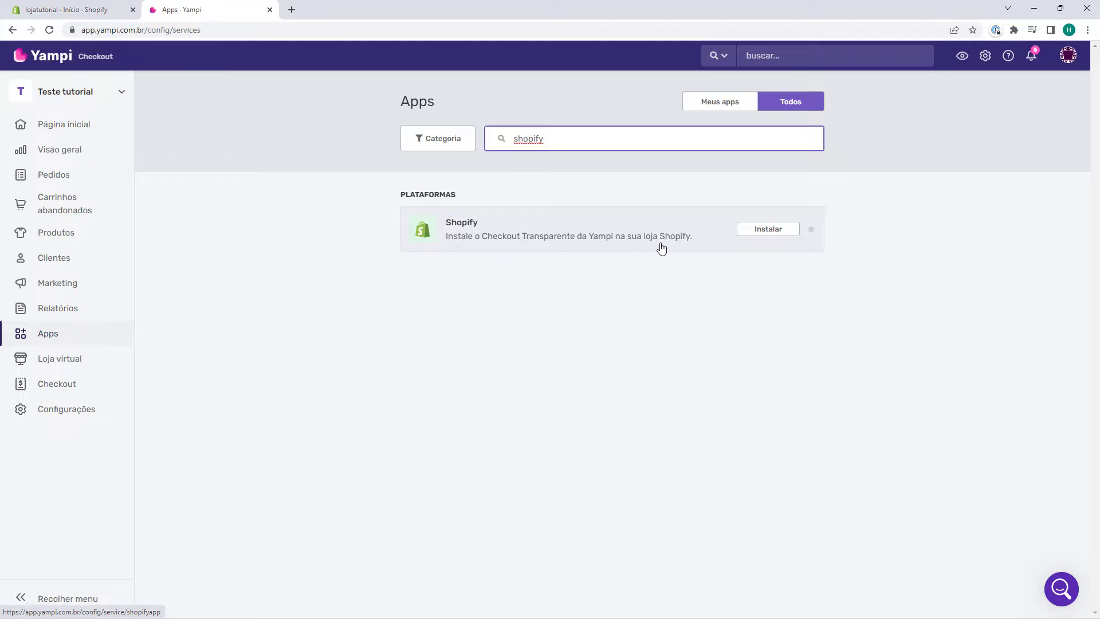
click(746, 234)
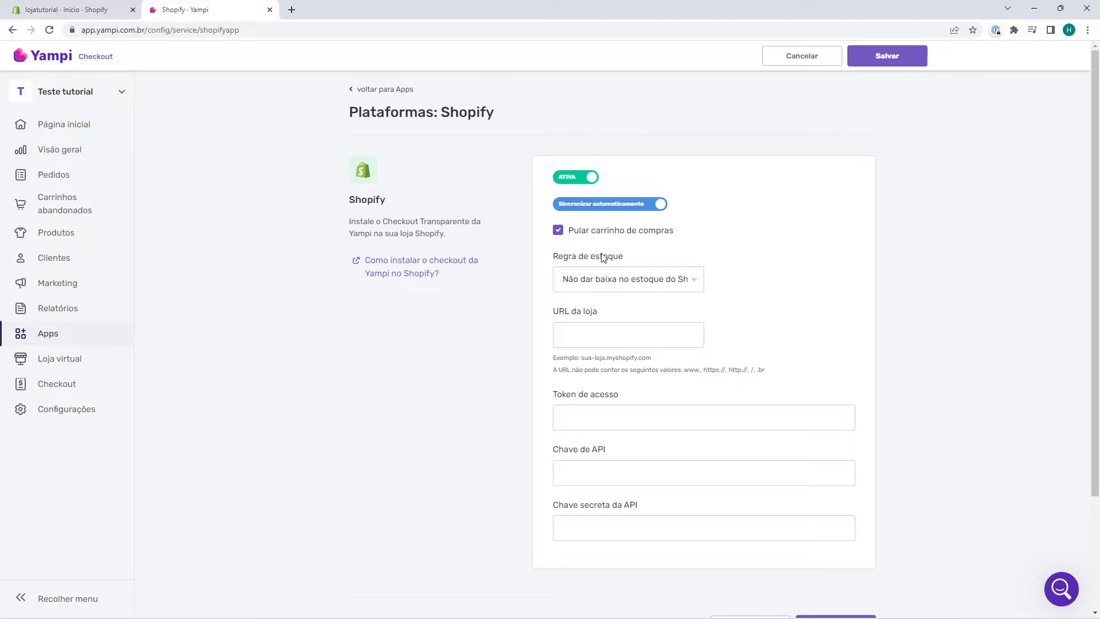
Set the stock rule of the Shopify integration to "Não dar baixa no estoque do Shopify"
click(561, 288)
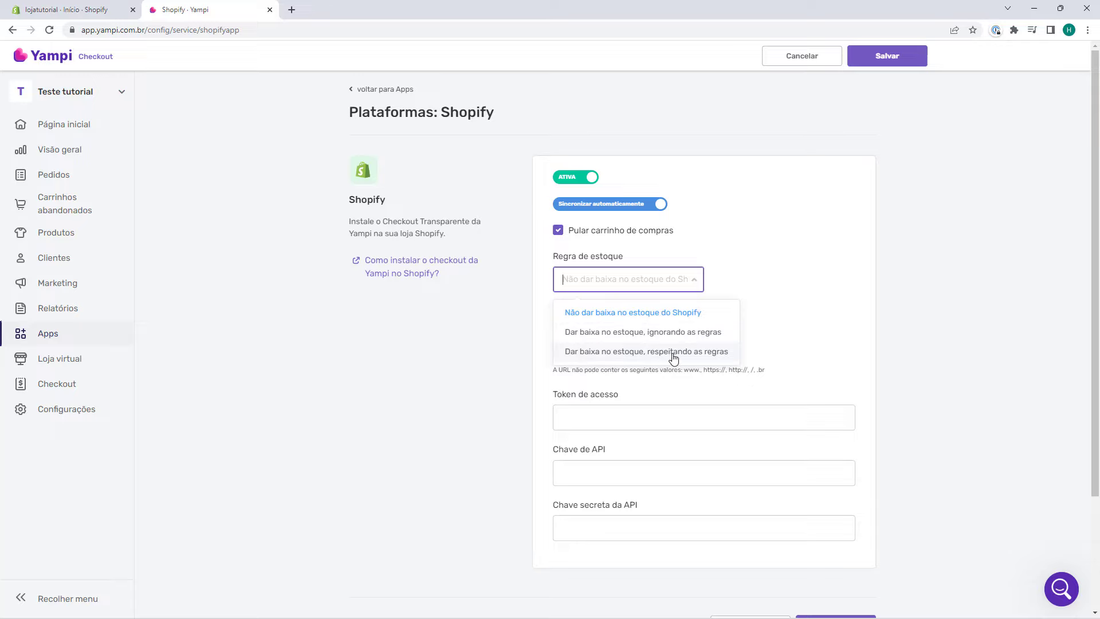
click(584, 318)
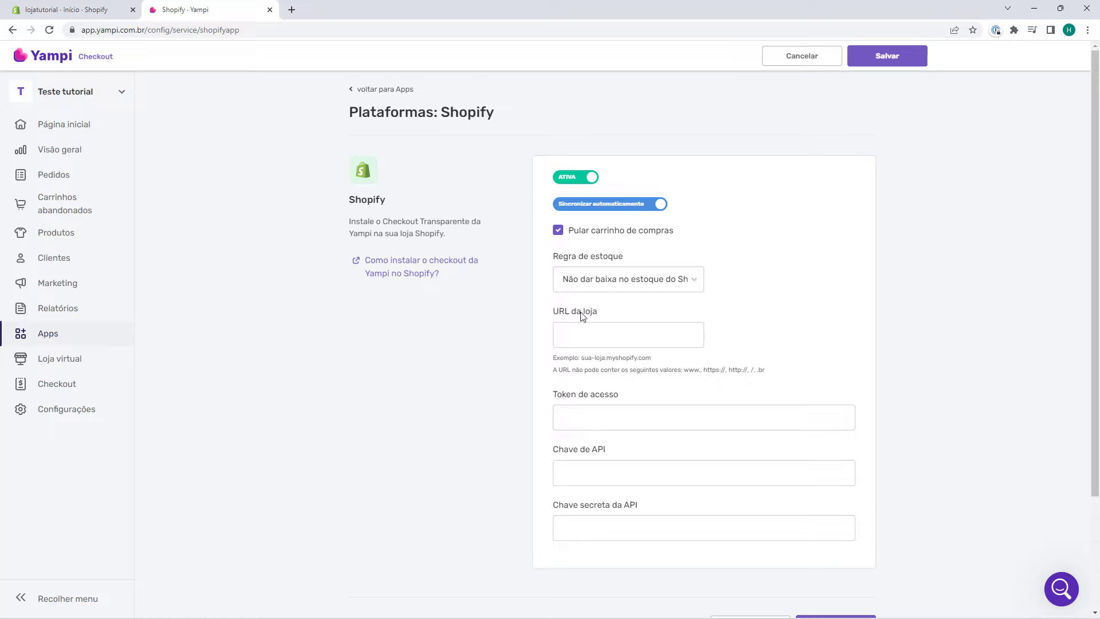
Switch to the Shopify admin and copy the store domain sitetutorial-5325.myshopify.com from its web address
click(563, 332)
click(94, 7)
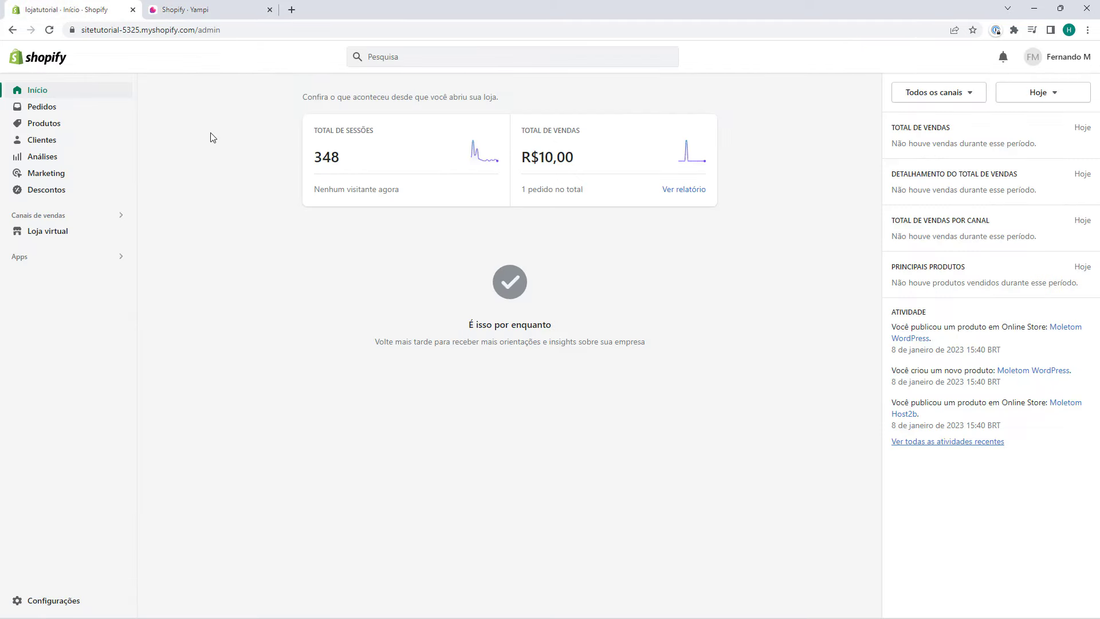
click(113, 33)
click(114, 33)
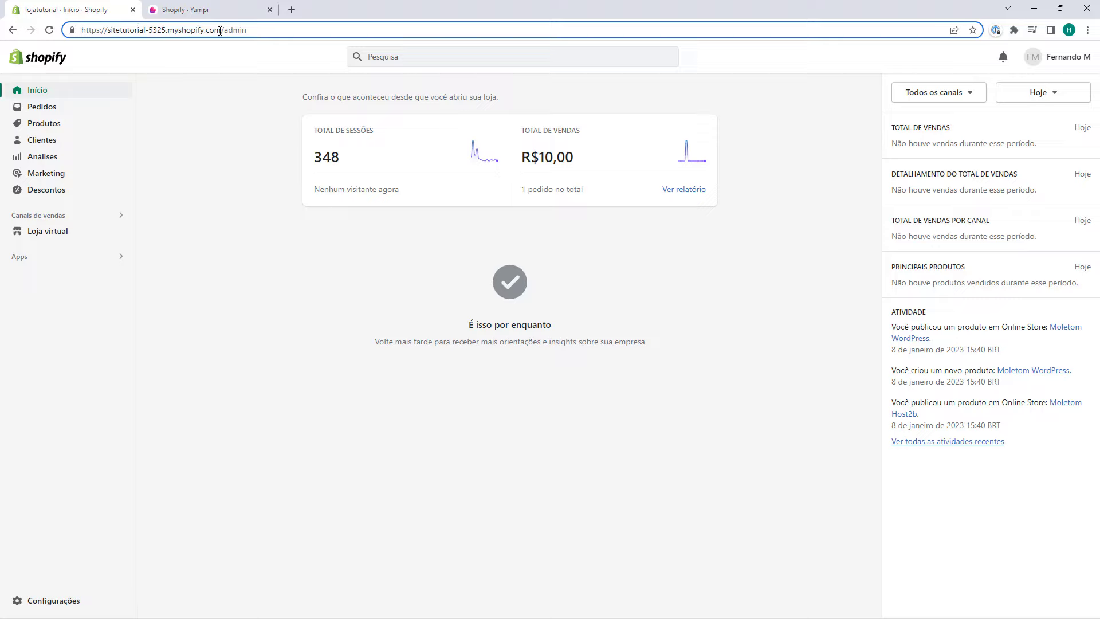
drag(215, 30, 105, 33)
key(ctrl+c)
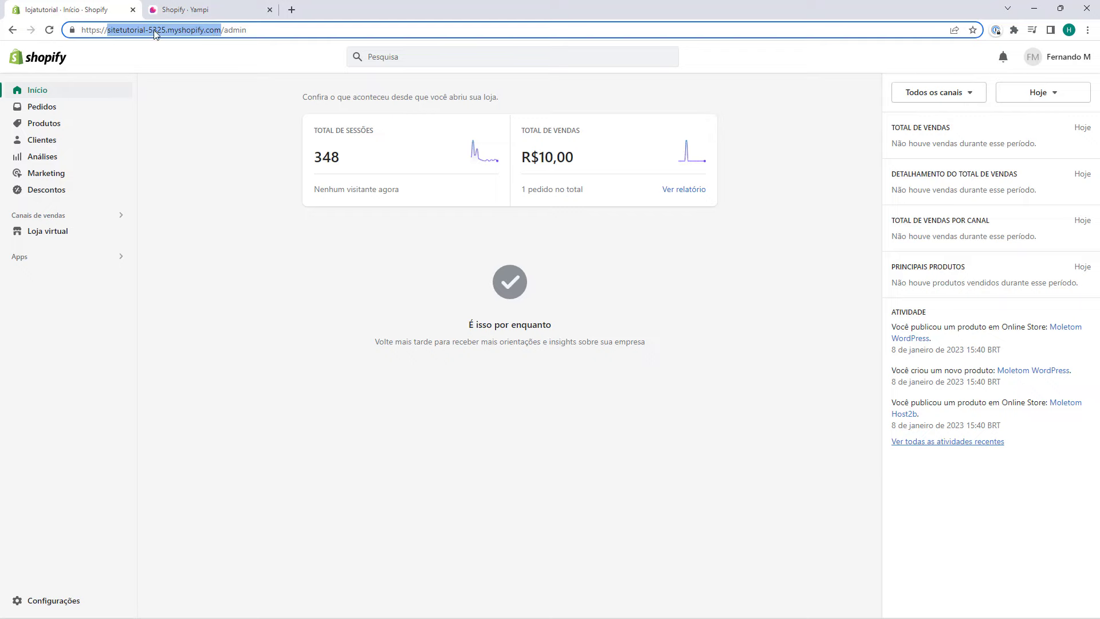
Return to Yampi and fill "URL da loja" with sitetutorial-5325.myshopify.com
click(200, 13)
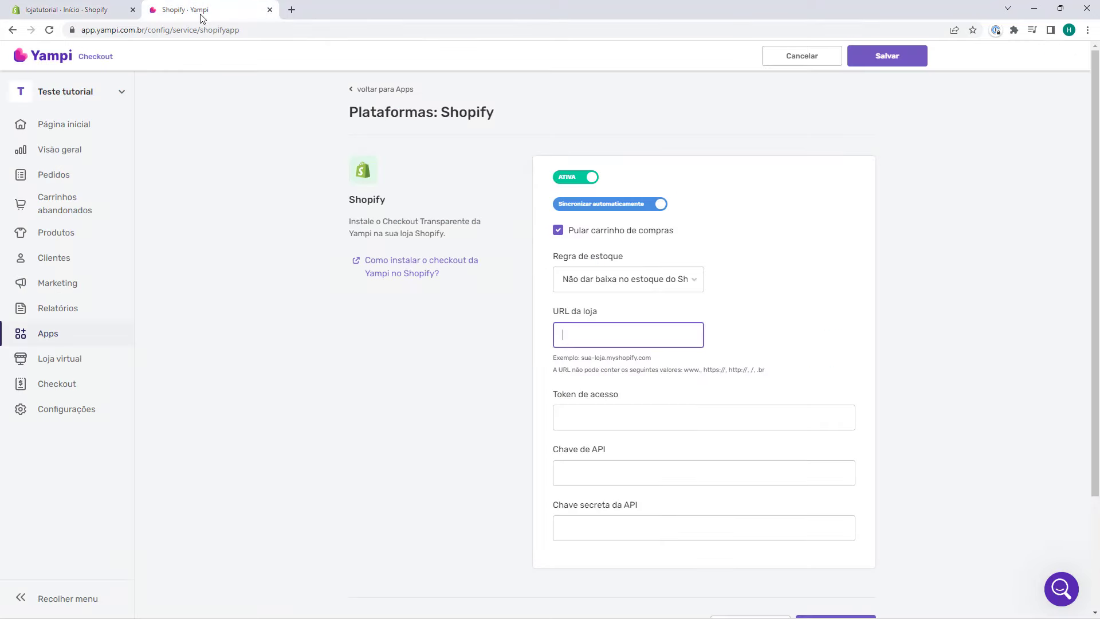
click(555, 319)
click(563, 333)
key(ctrl+v)
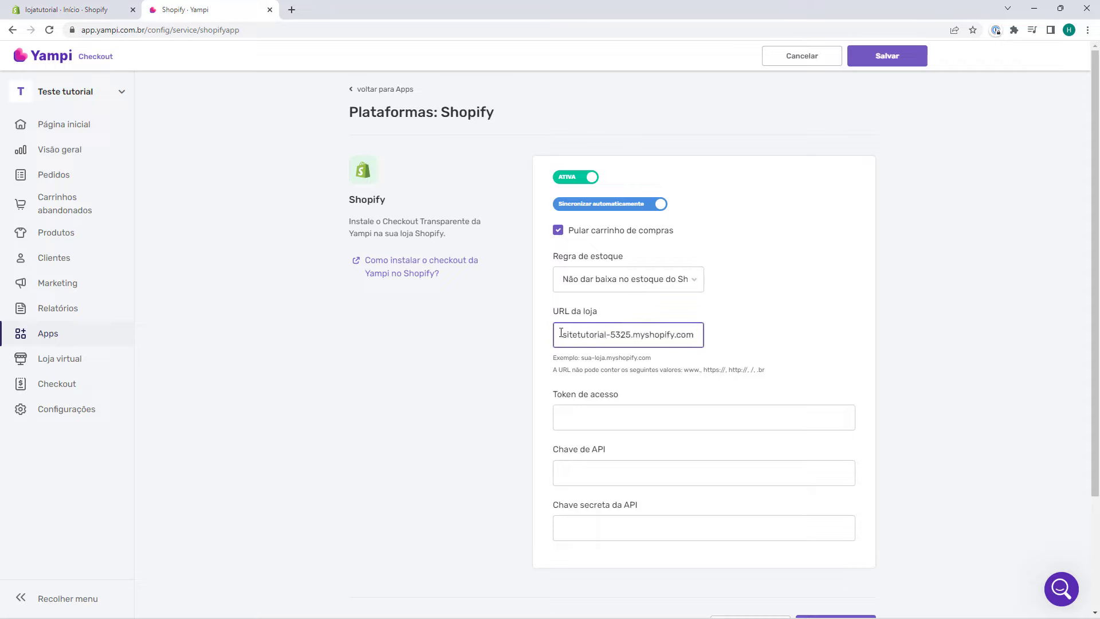
drag(561, 333, 734, 351)
click(700, 344)
click(545, 338)
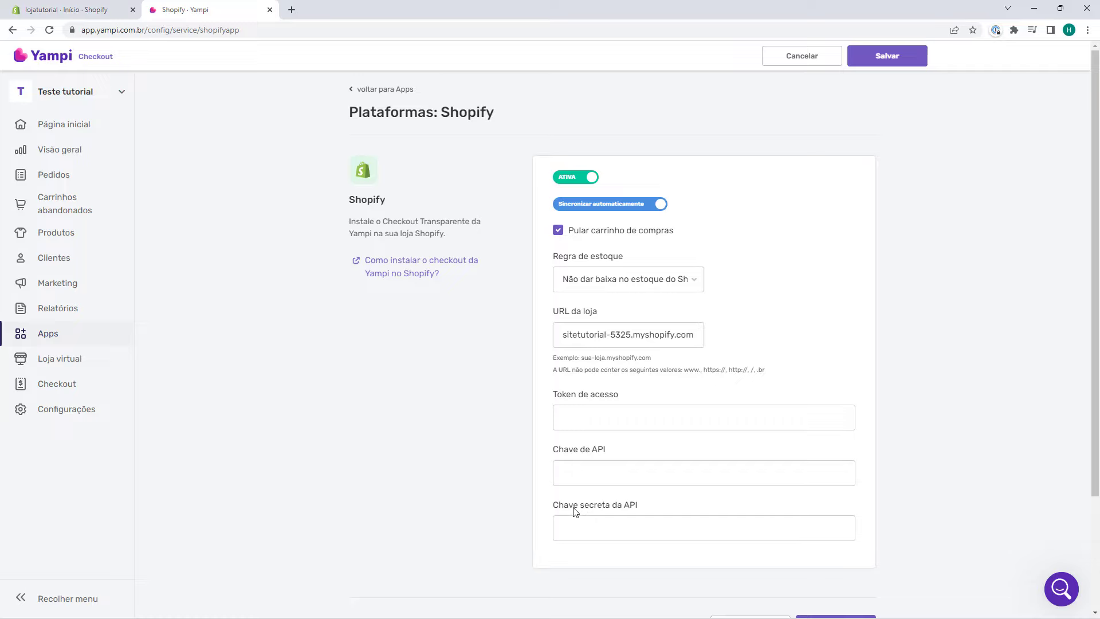
Switch to the Shopify admin and create a custom app named "Checkout Yampi" in the store's app development settings
click(109, 6)
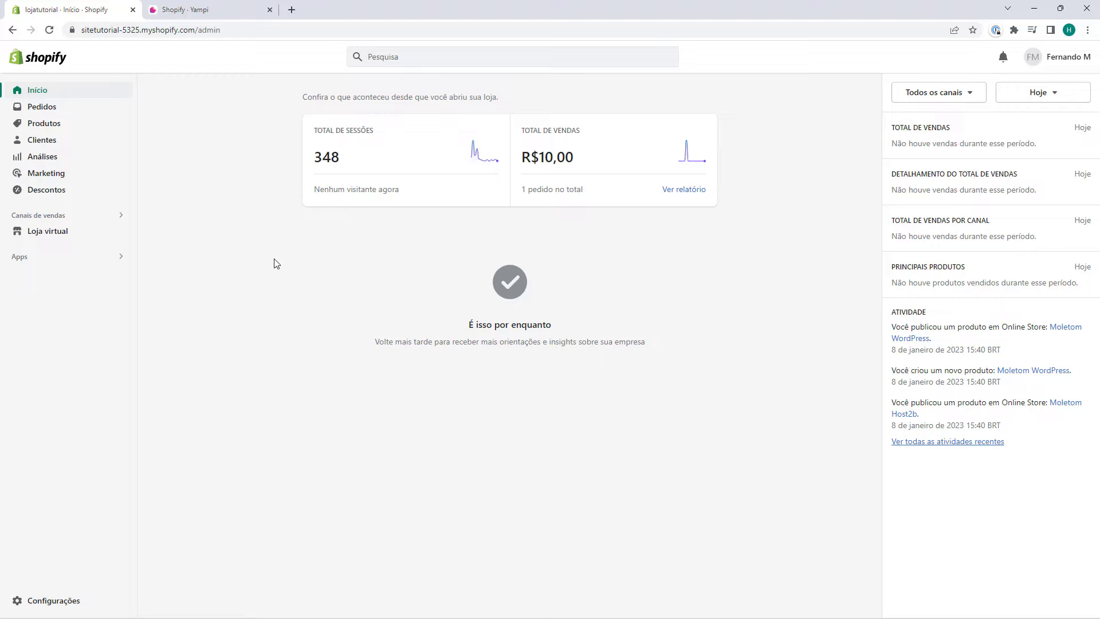
click(23, 258)
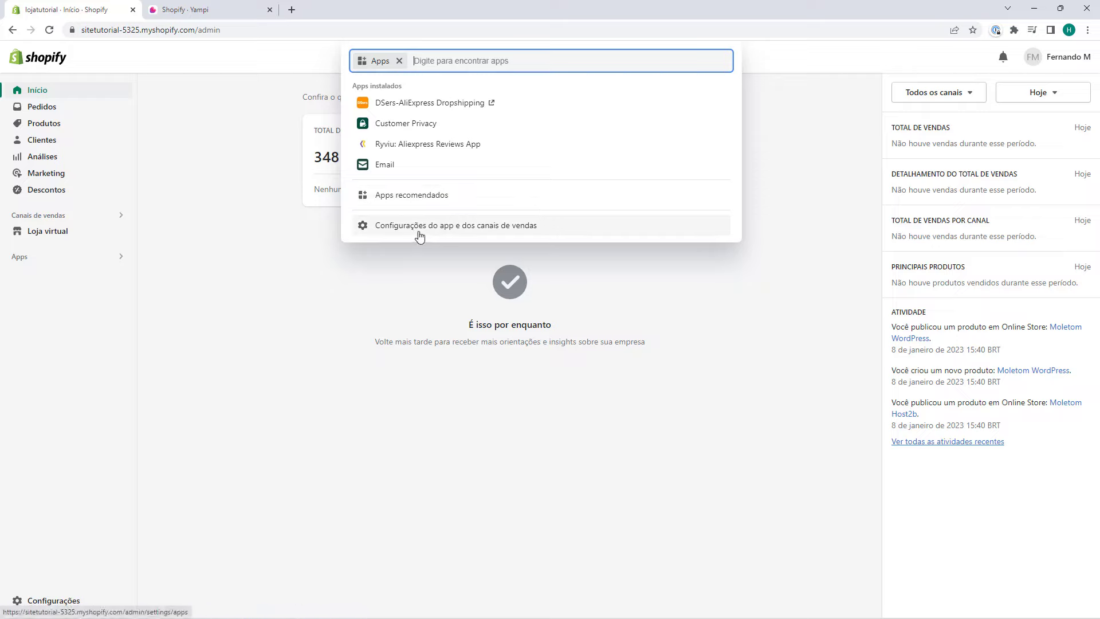
click(447, 232)
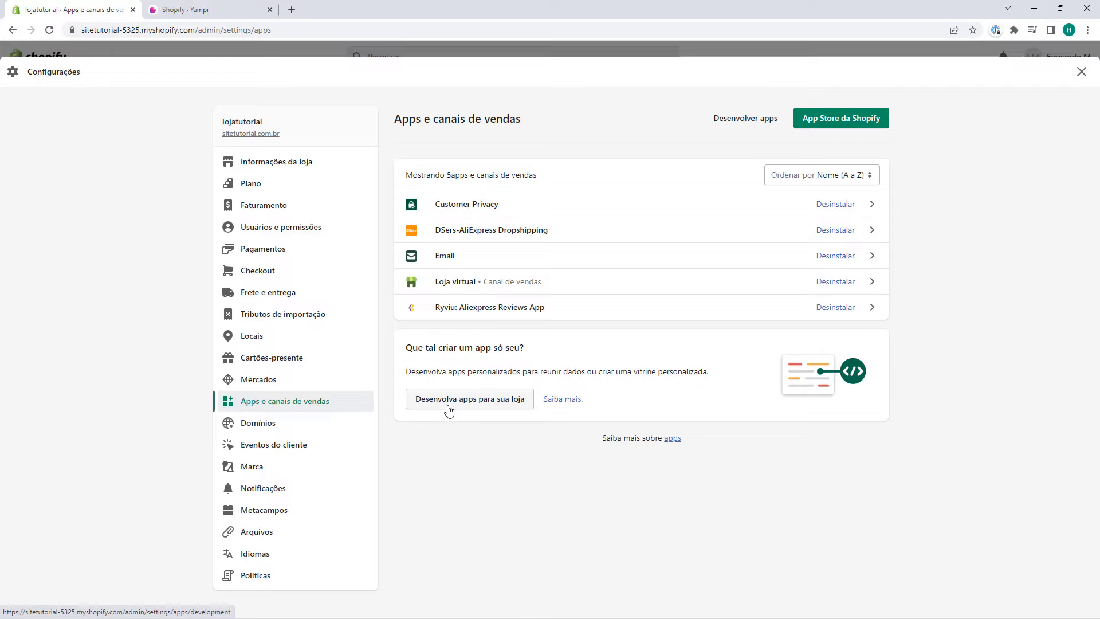
click(467, 411)
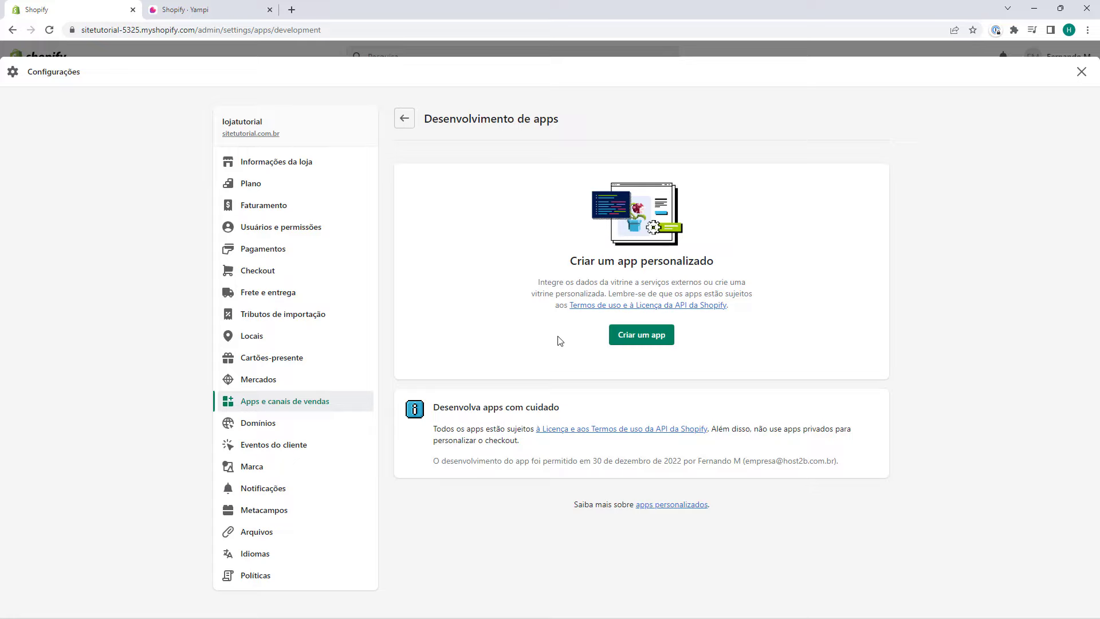
click(637, 345)
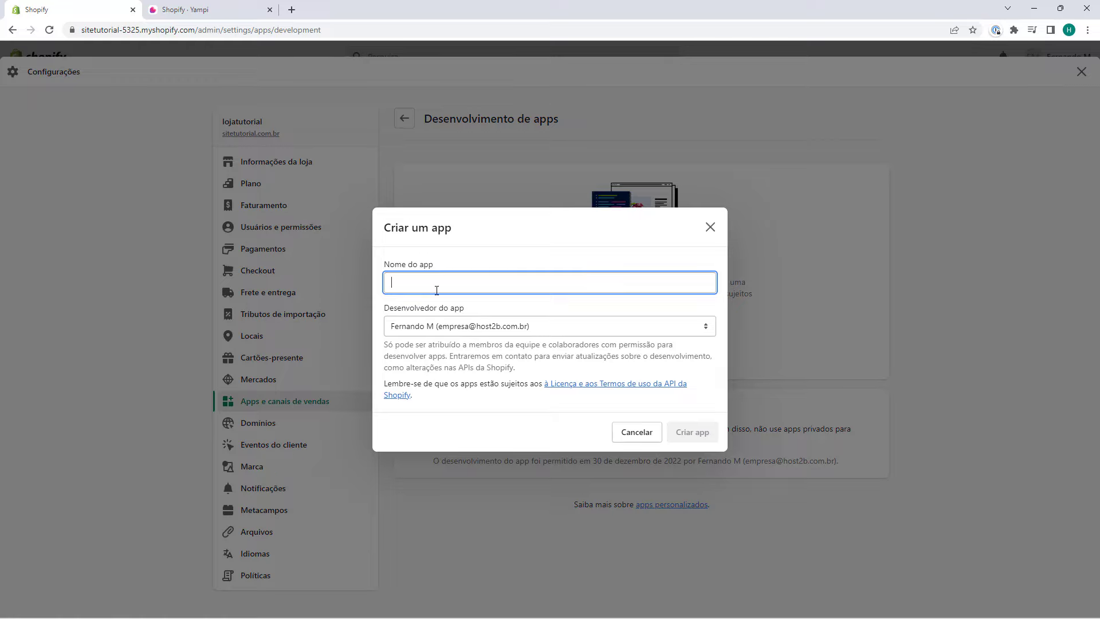
text(Checkout Yampi)
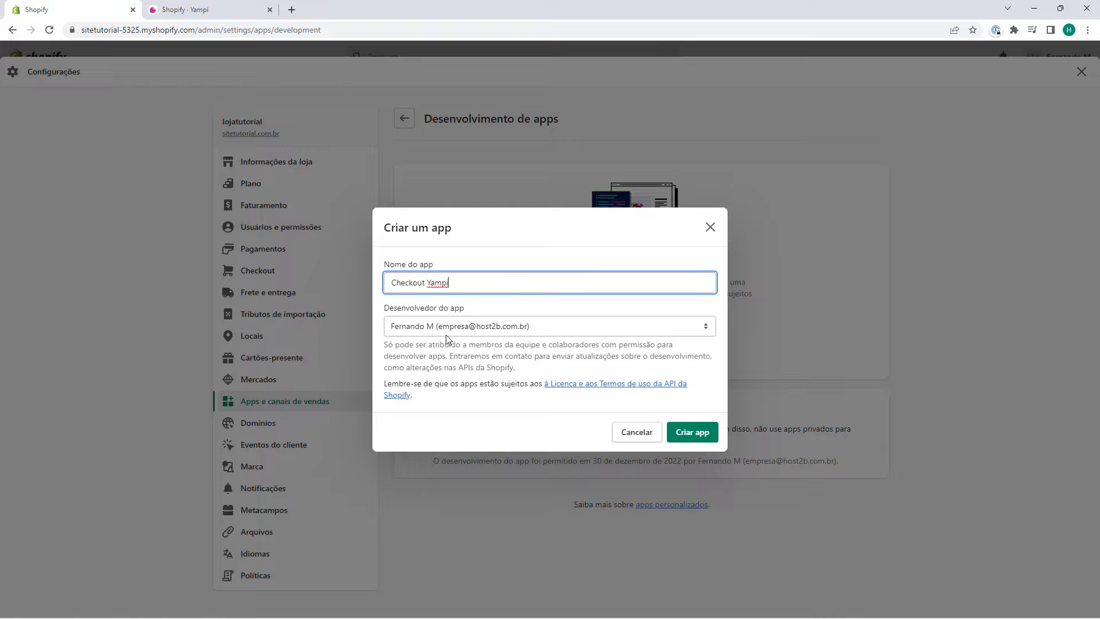
click(689, 438)
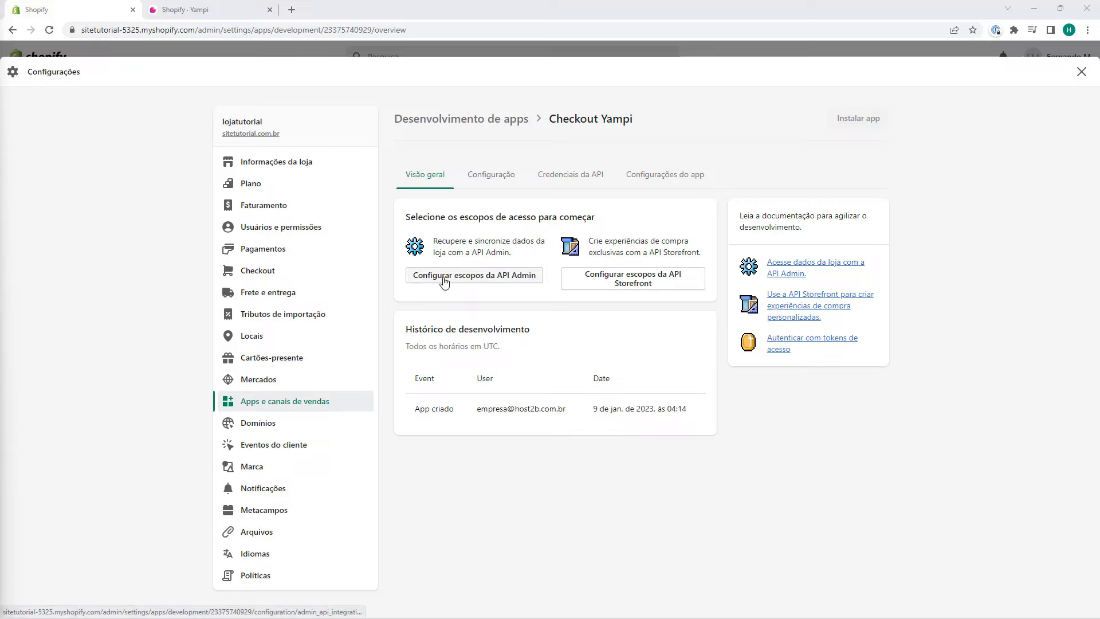
Open the Admin API scope configuration of the Checkout Yampi app and look through the available access scopes
click(483, 276)
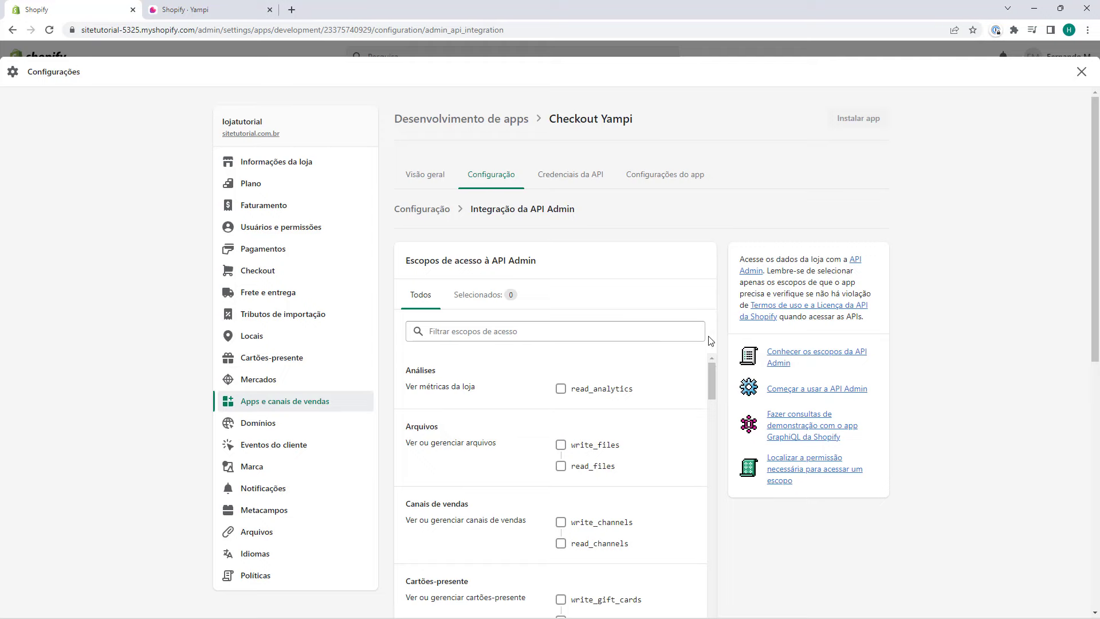
scroll(713, 328, down, 1)
scroll(712, 332, down, 1)
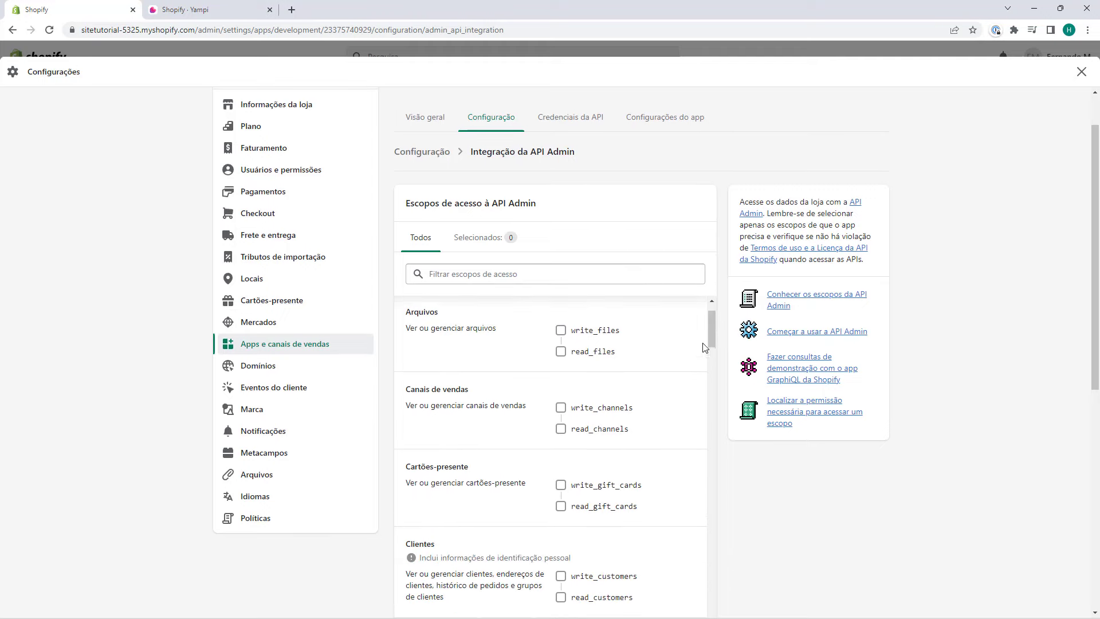
scroll(688, 344, down, 4)
scroll(683, 351, down, 5)
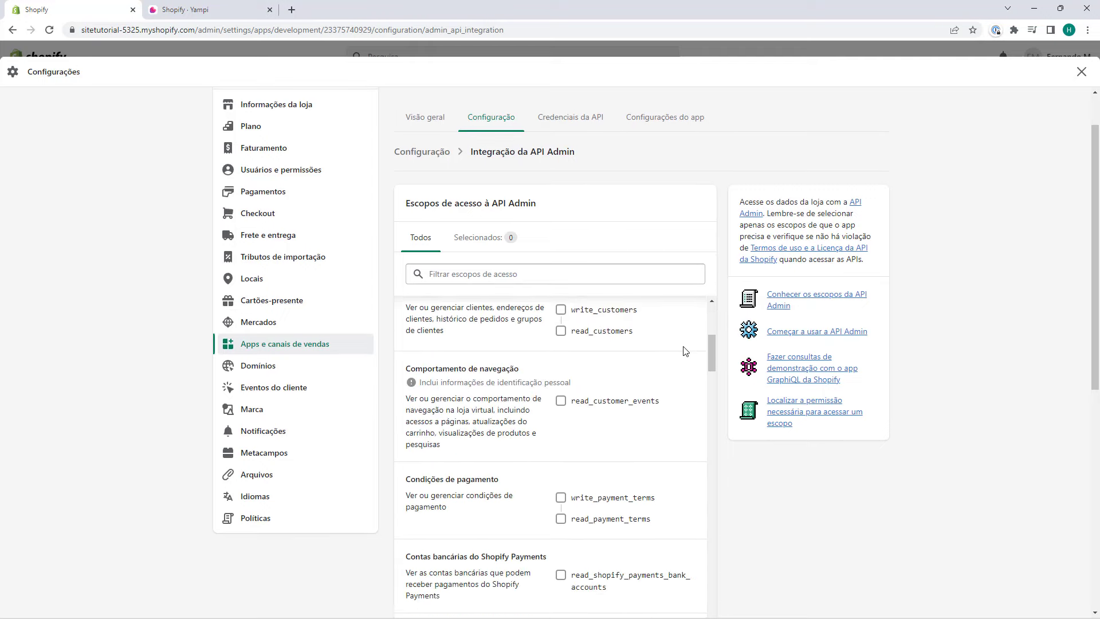
scroll(657, 318, down, 10)
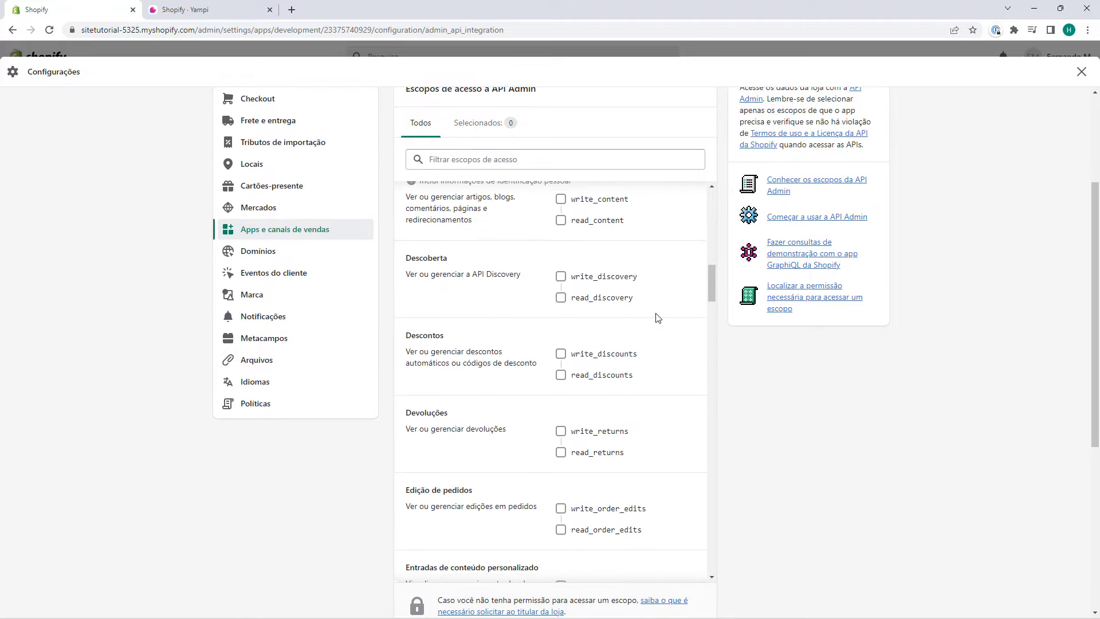
scroll(657, 317, down, 5)
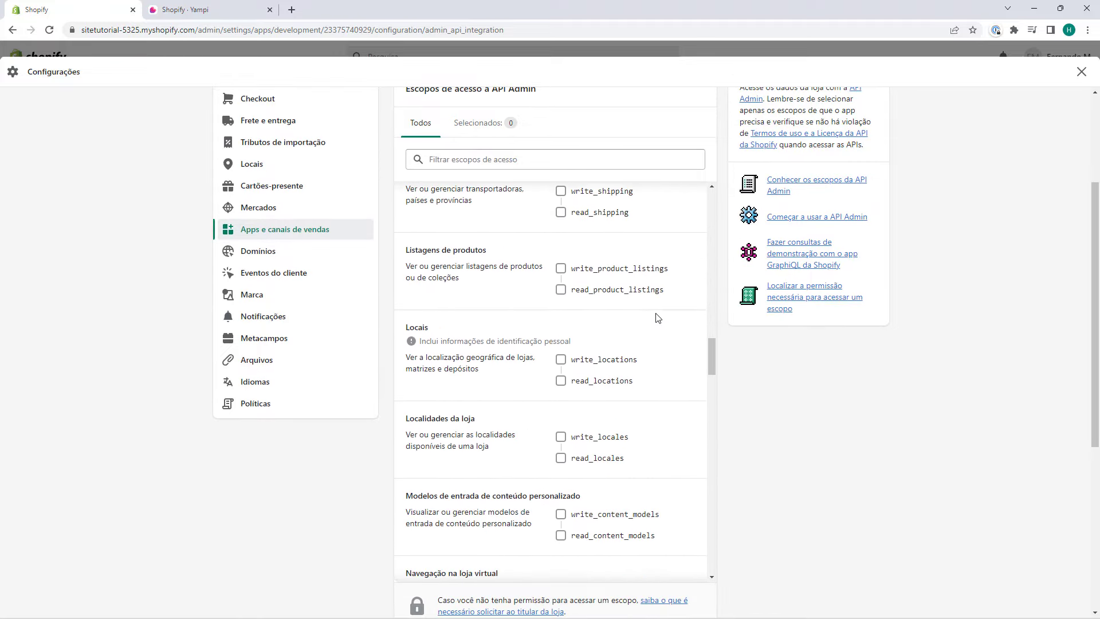
scroll(657, 318, up, 20)
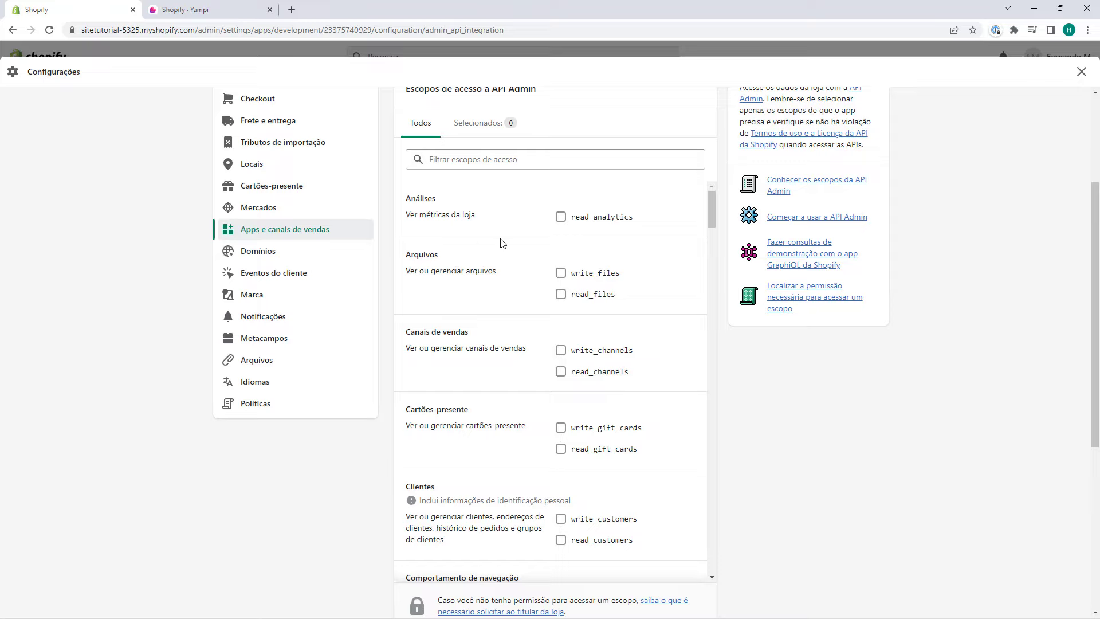
Grant the Admin API scopes for analytics (read_analytics), files, sales channels and gift cards, with both write and read access where offered
click(560, 216)
click(560, 273)
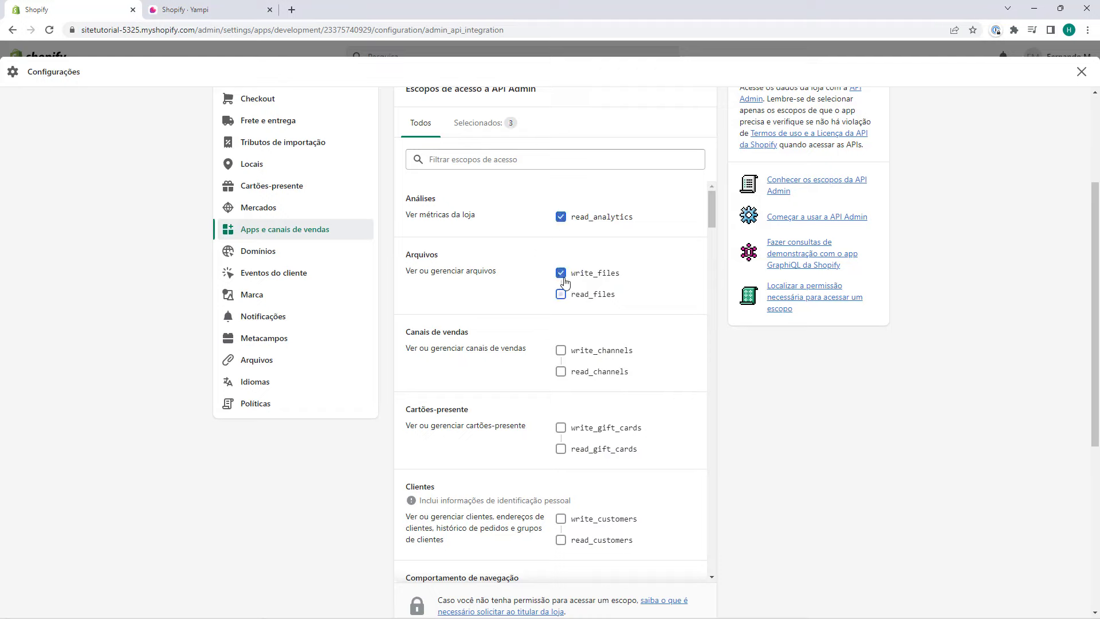
click(560, 350)
click(560, 428)
Grant the write and read scopes for customers and payment terms, plus read_customer_events
scroll(560, 401, down, 2)
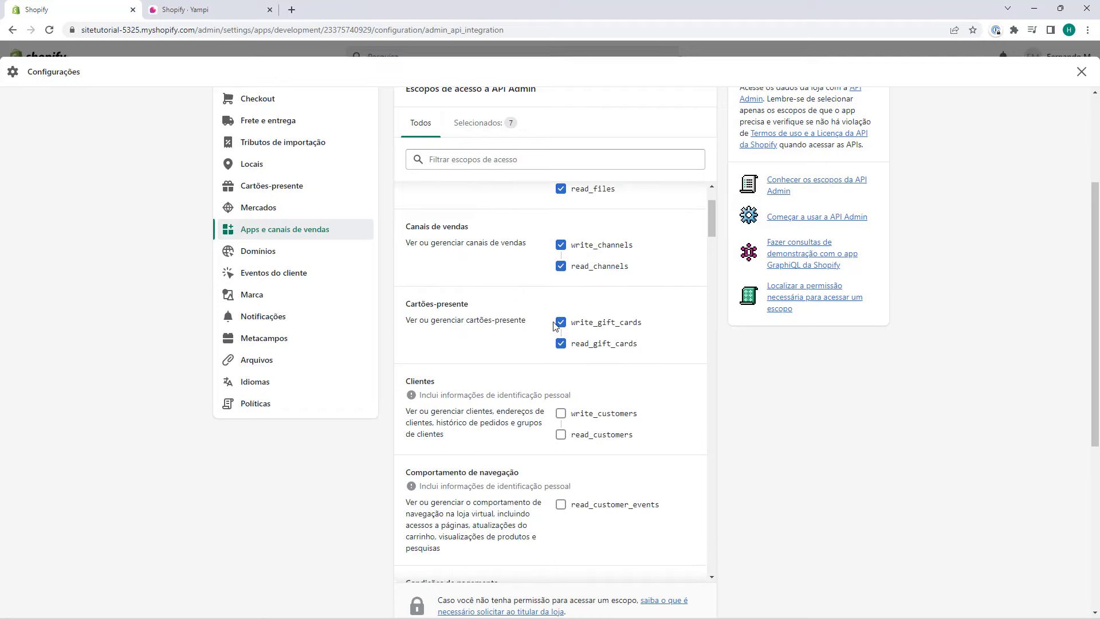
click(560, 404)
scroll(538, 378, down, 1)
scroll(532, 366, down, 1)
click(560, 373)
click(560, 470)
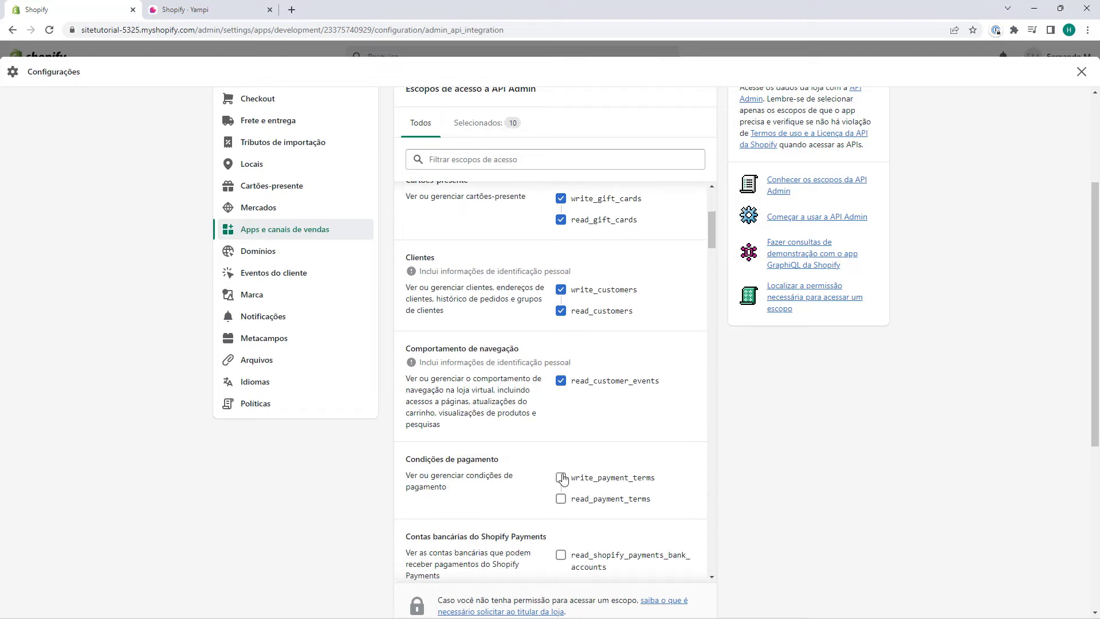
Grant read_shopify_payments_bank_accounts, read_shopify_payments_accounts and read_shopify_payments_disputes, plus the write and read scopes for store content
scroll(556, 458, down, 1)
scroll(544, 430, down, 1)
click(560, 440)
click(561, 514)
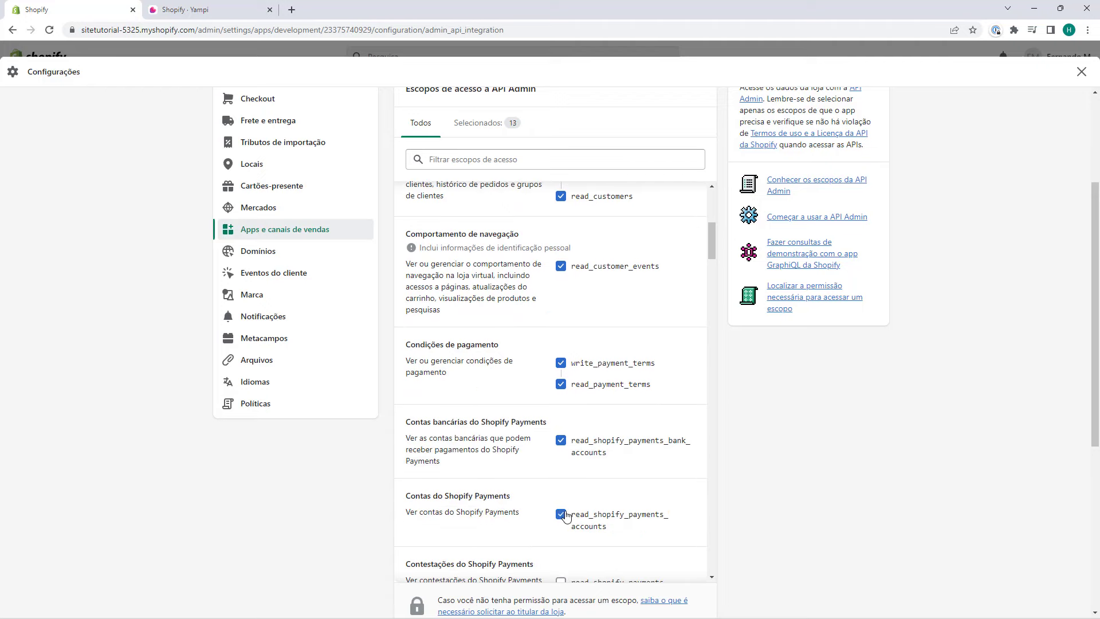
scroll(524, 383, down, 3)
click(560, 412)
scroll(559, 412, down, 1)
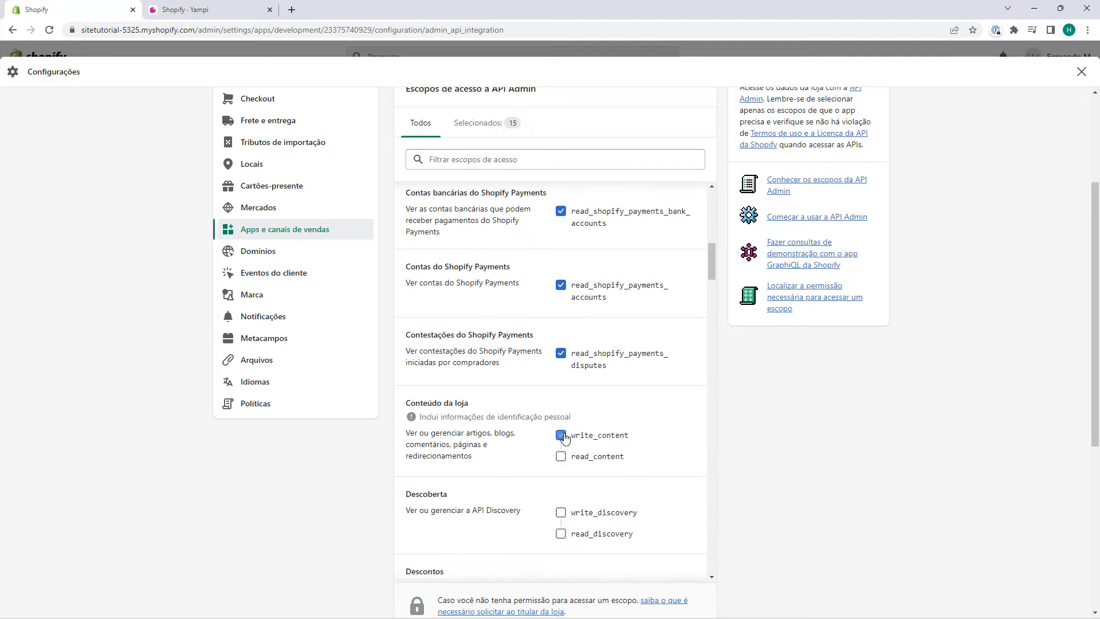
click(560, 432)
Grant the write and read scopes for discovery, discounts and returns
scroll(559, 412, down, 2)
click(560, 398)
click(560, 419)
scroll(560, 419, down, 1)
click(560, 418)
click(560, 438)
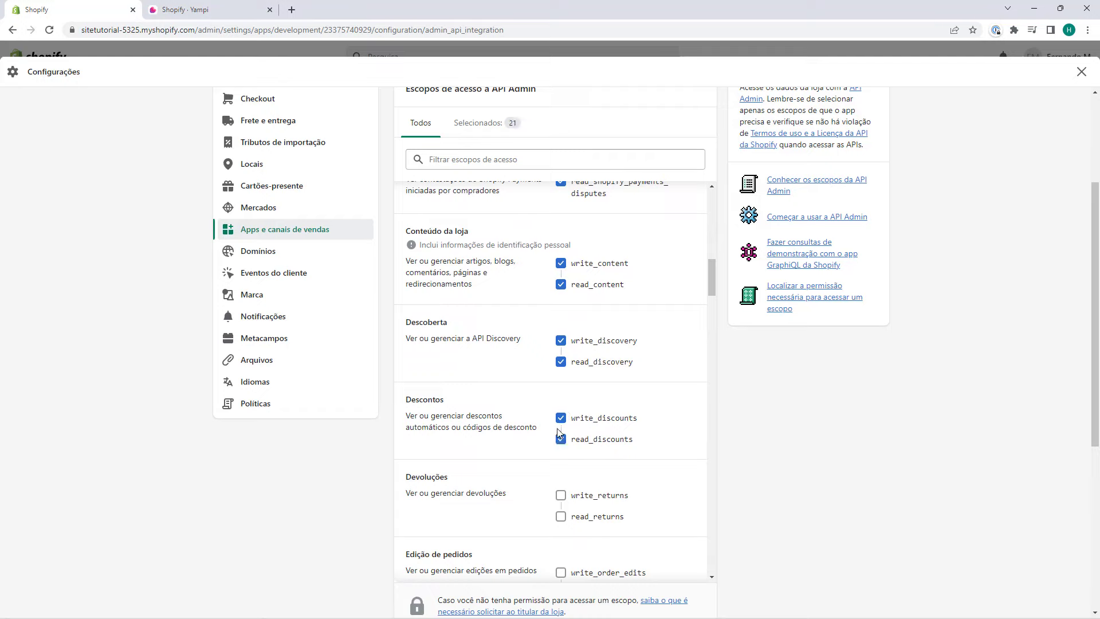
scroll(557, 426, down, 2)
click(560, 380)
click(560, 401)
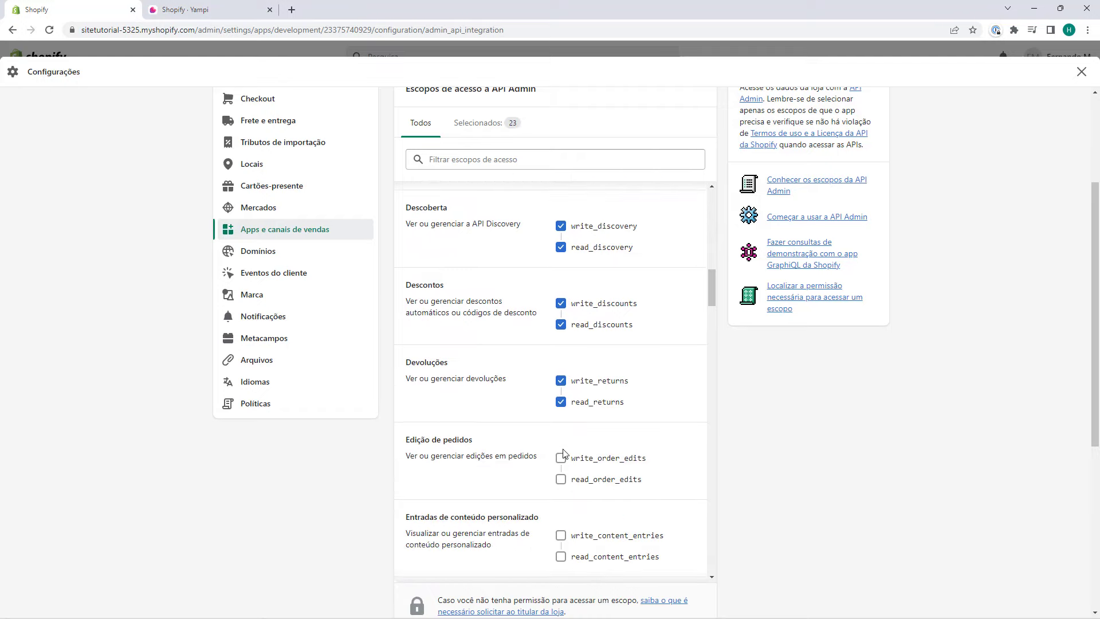
Grant the write and read scopes for order edits and custom content entries
click(560, 458)
click(560, 479)
scroll(553, 438, down, 3)
click(560, 371)
click(560, 393)
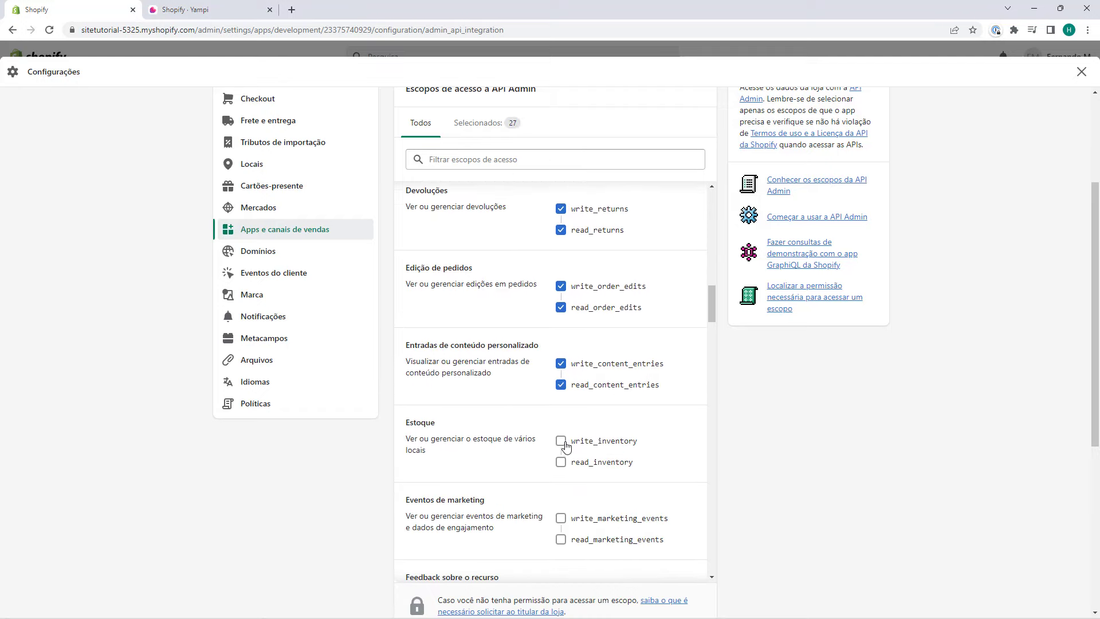
Grant the write and read scopes for inventory and marketing events
click(560, 448)
click(560, 470)
scroll(559, 458, down, 1)
scroll(529, 404, down, 1)
click(561, 402)
click(560, 424)
scroll(561, 424, down, 1)
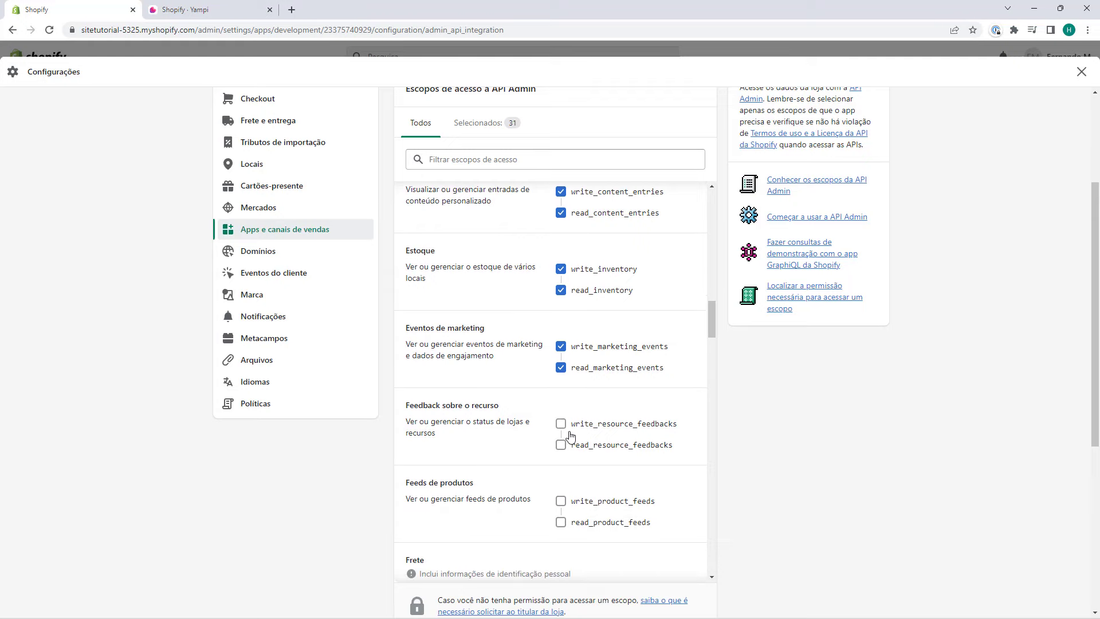
Grant the write and read scopes for resource feedbacks and product feeds
click(560, 423)
click(560, 444)
click(560, 500)
click(560, 521)
Grant the write and read scopes for shipping and product listings
scroll(560, 509, down, 3)
click(560, 420)
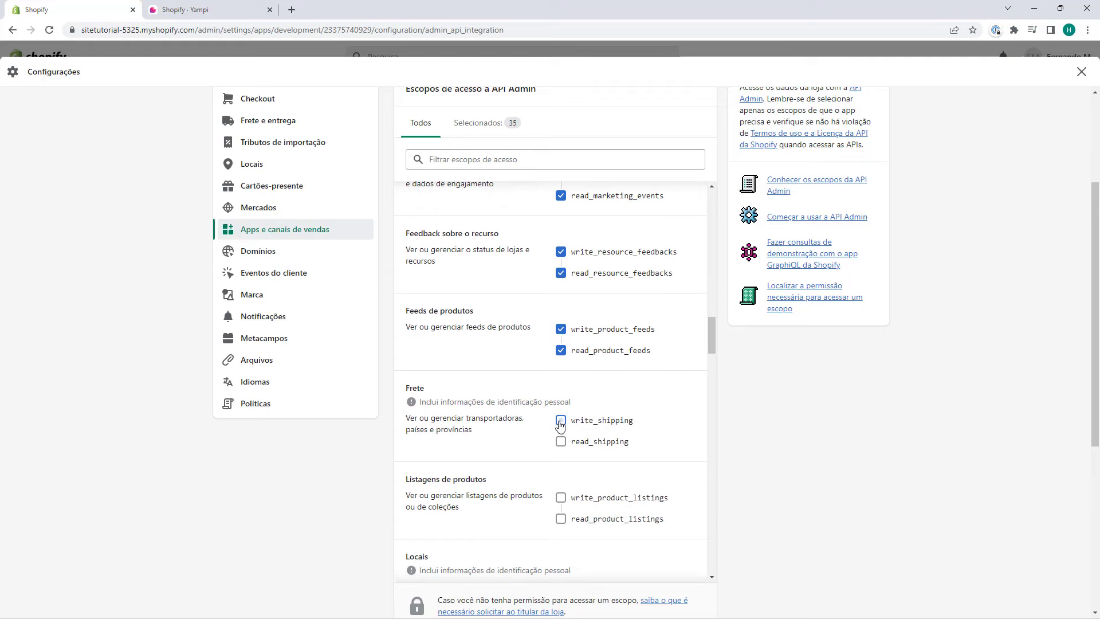
click(560, 441)
click(560, 497)
click(560, 519)
Grant the write and read scopes for locations, store locales and custom content models
scroll(560, 506, down, 3)
click(560, 417)
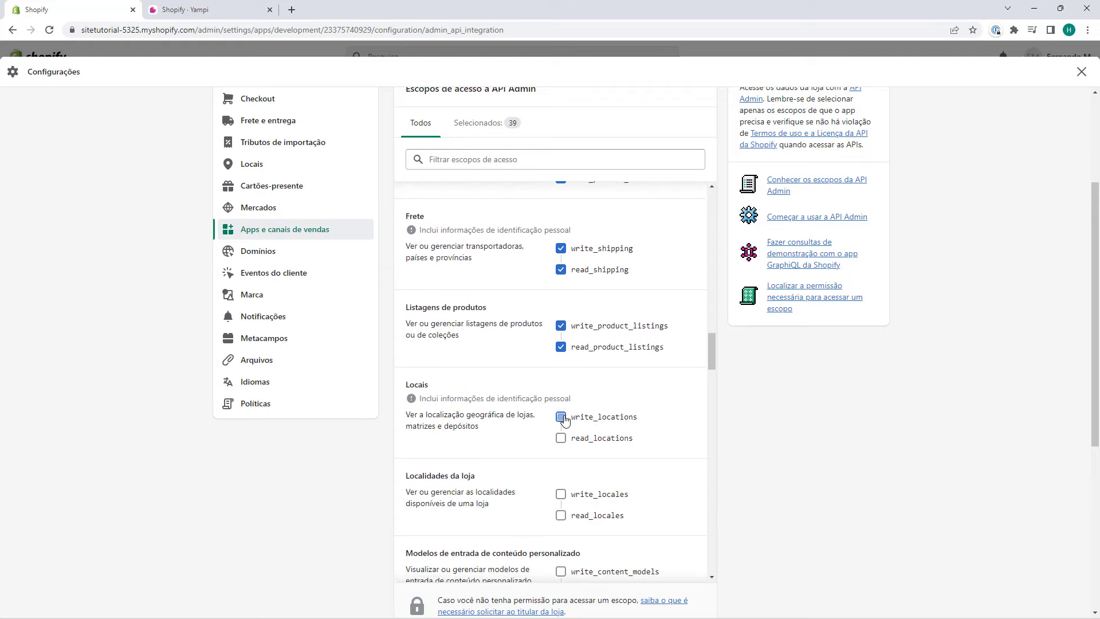
click(561, 439)
scroll(538, 412, down, 1)
click(561, 437)
click(560, 458)
click(560, 514)
click(560, 535)
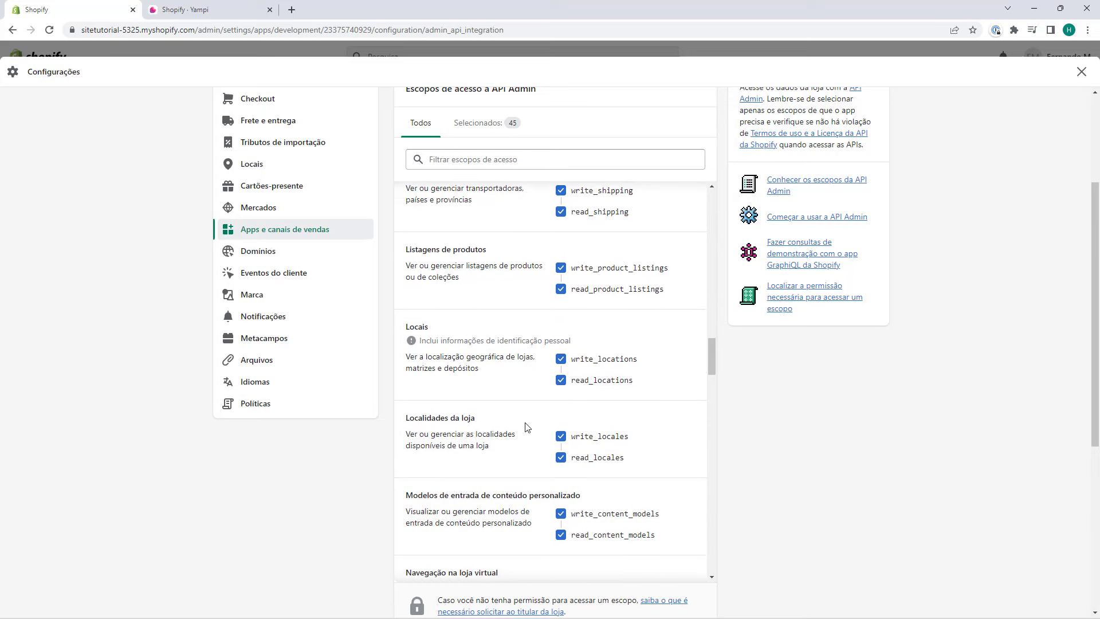
Grant read_online_store_navigation and read_shopify_payments_payouts, plus the write and read scopes for purchase options
scroll(541, 382, down, 4)
click(560, 362)
click(560, 418)
click(560, 439)
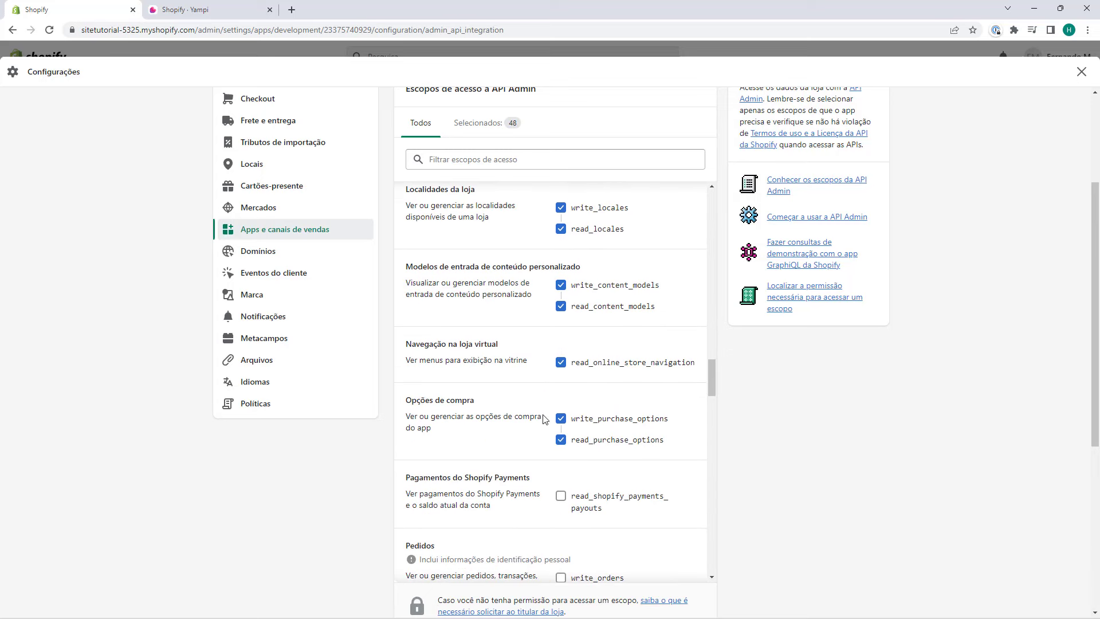
scroll(524, 383, down, 1)
scroll(522, 383, down, 2)
click(560, 381)
scroll(558, 395, down, 1)
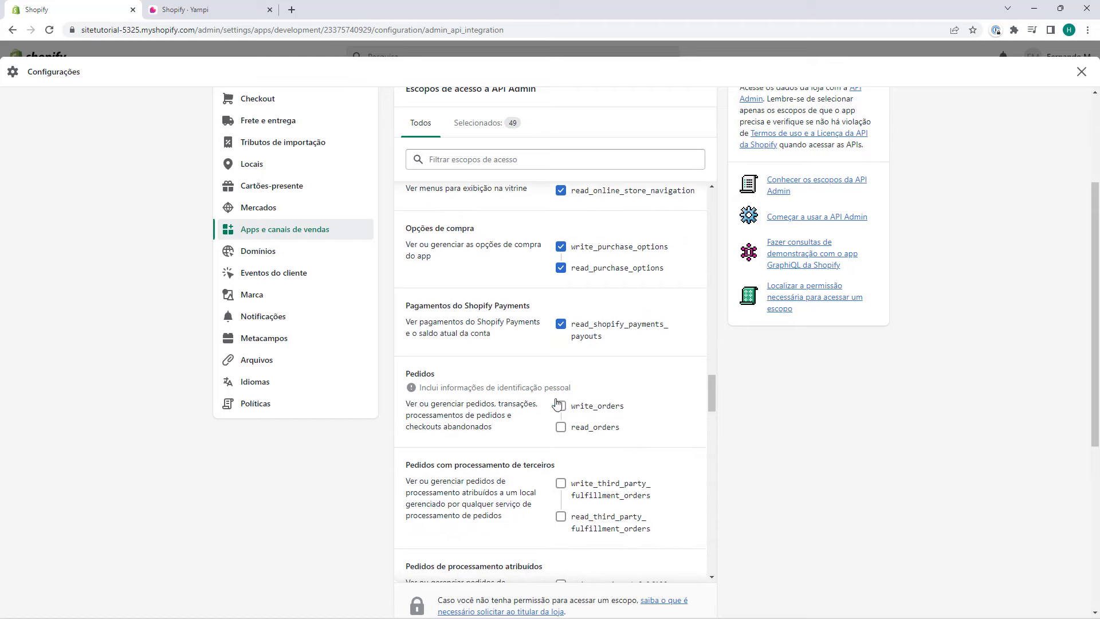
Grant the write and read scopes for orders, third-party fulfillment orders and assigned fulfillment orders
click(560, 405)
scroll(558, 407, down, 2)
click(561, 367)
click(560, 399)
click(560, 468)
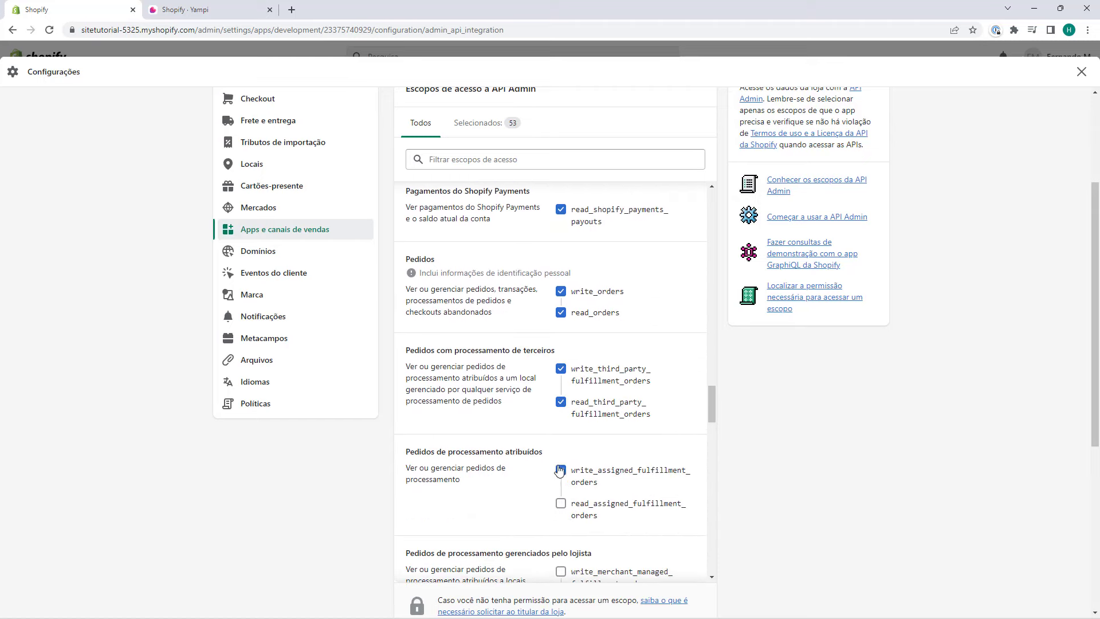
click(560, 501)
Grant the write and read scopes for merchant-managed fulfillment orders and payment customizations, plus the remaining scopes in the list
scroll(564, 399, down, 3)
click(560, 399)
click(560, 433)
click(560, 501)
click(560, 522)
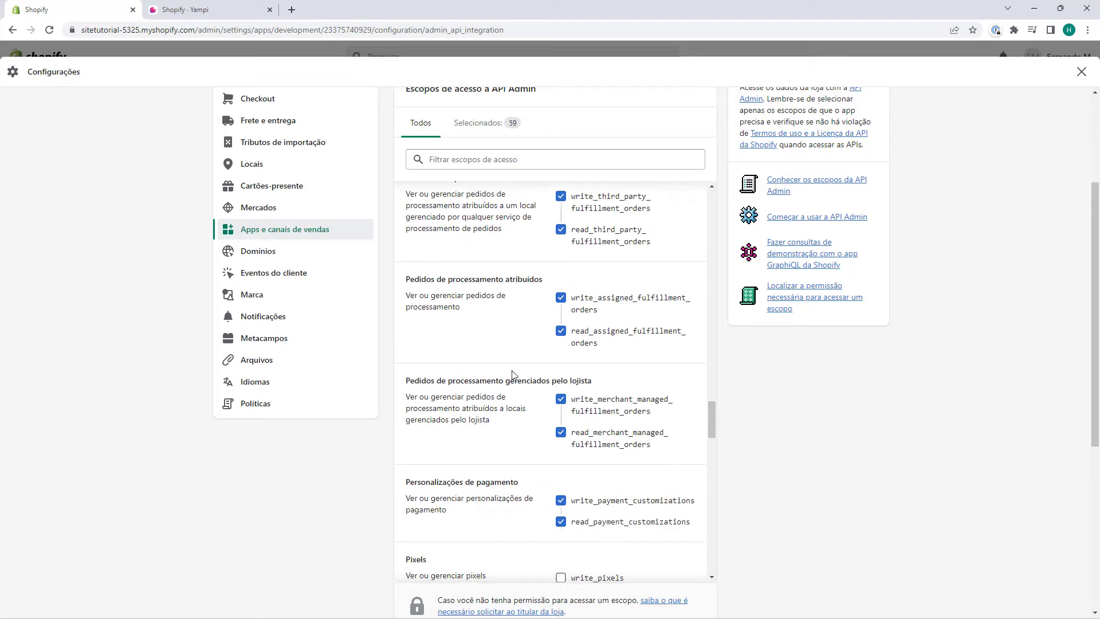
scroll(559, 355, down, 4)
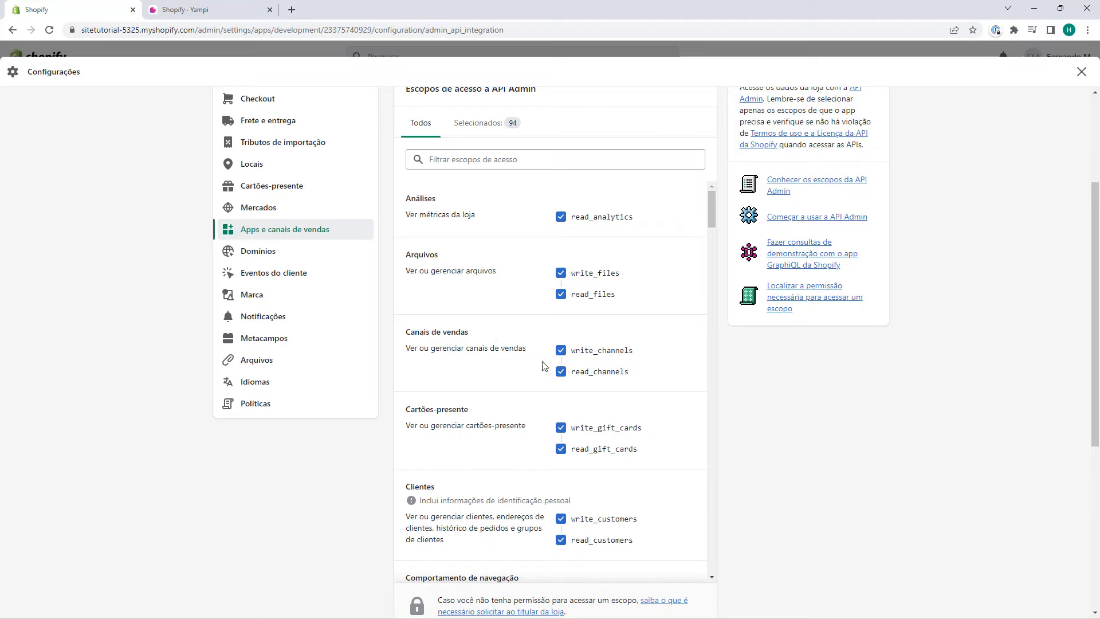
Save the Admin API access scopes and install the Checkout Yampi app in the store
scroll(616, 343, up, 2)
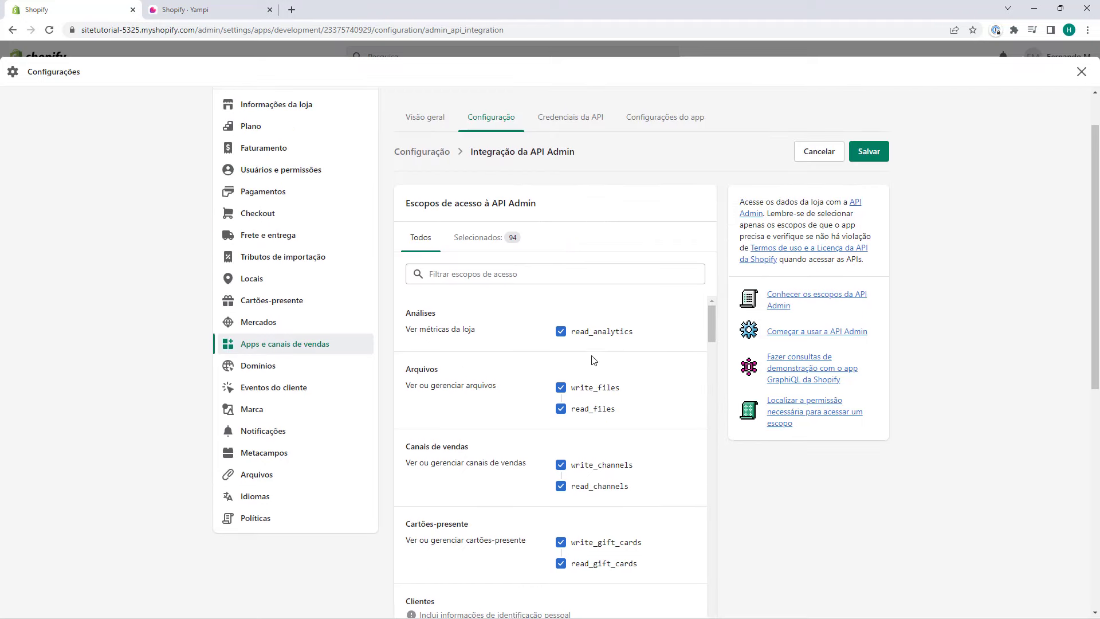
click(869, 157)
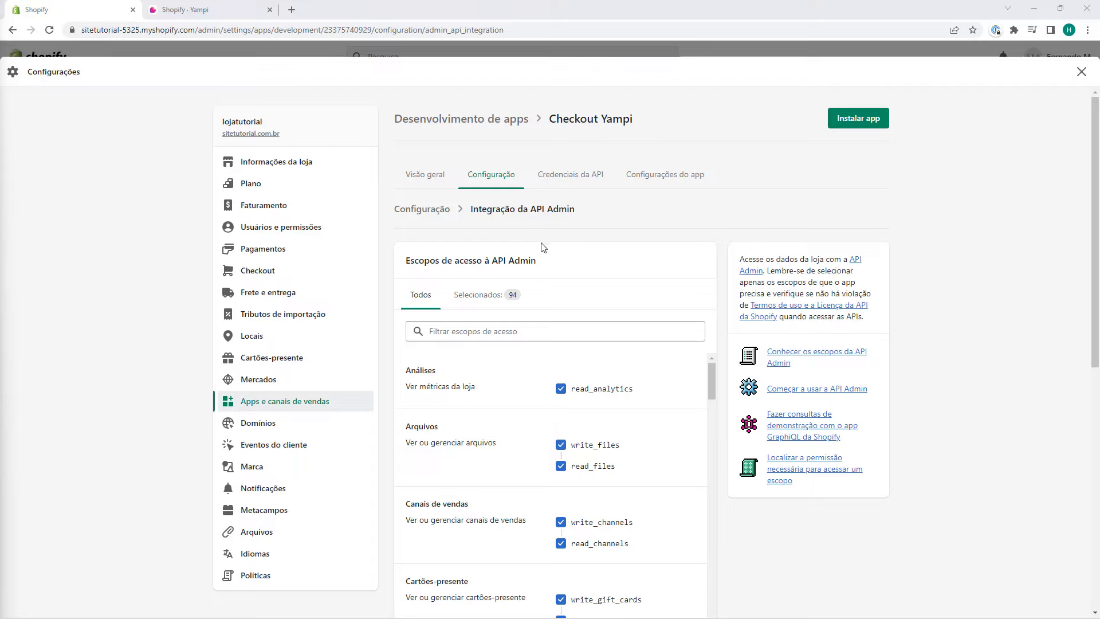
click(862, 127)
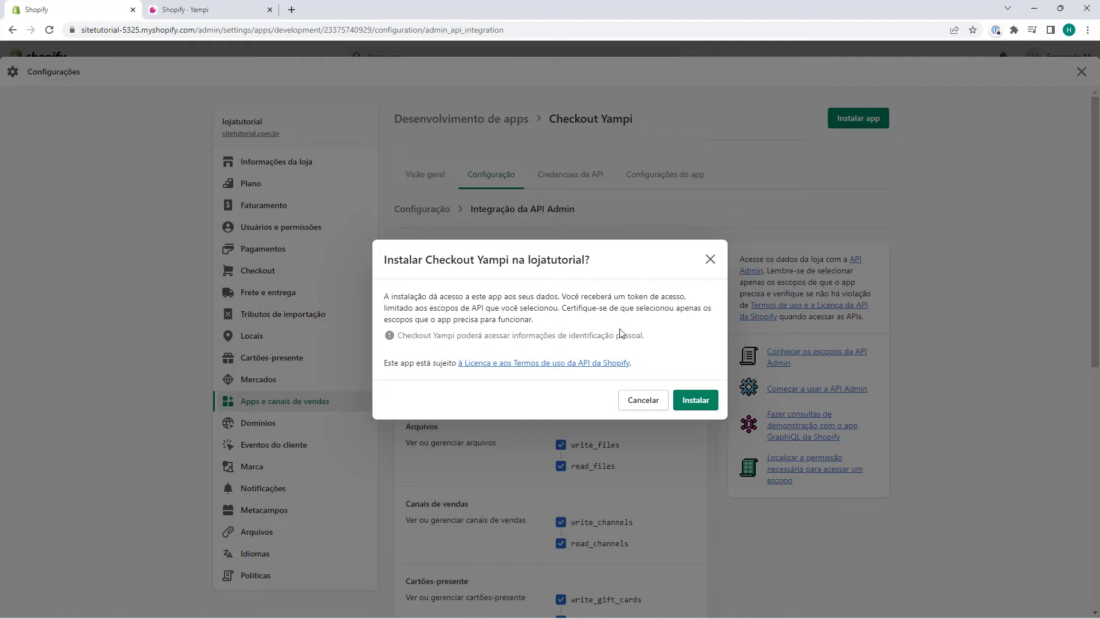
click(690, 404)
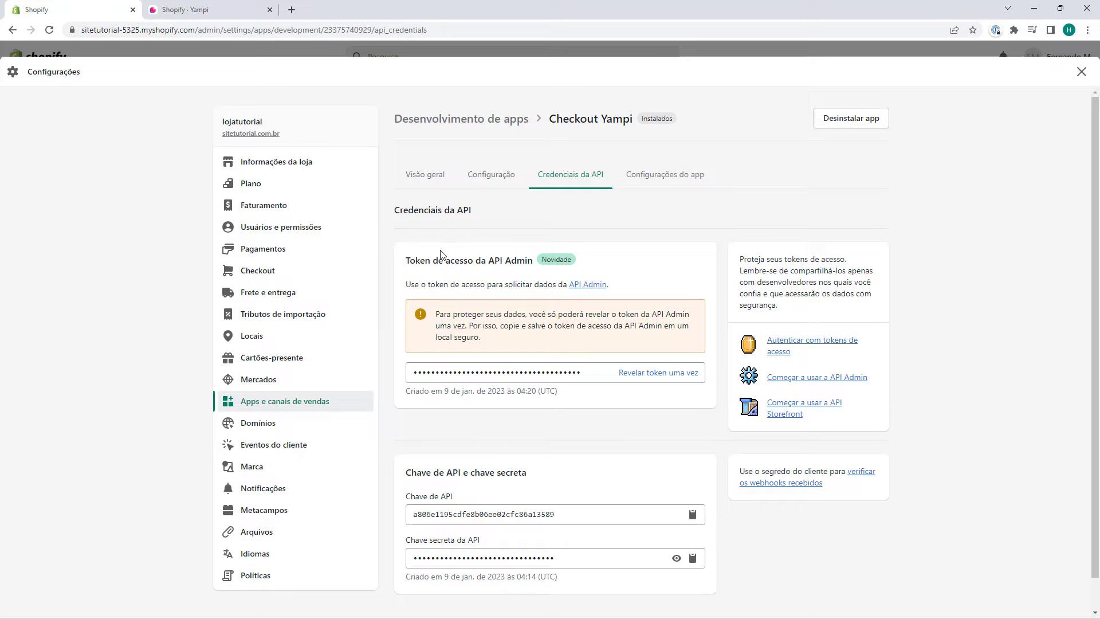
Reveal and copy the Admin API access token in Shopify, and paste it as the access token in Yampi's Shopify settings
click(229, 10)
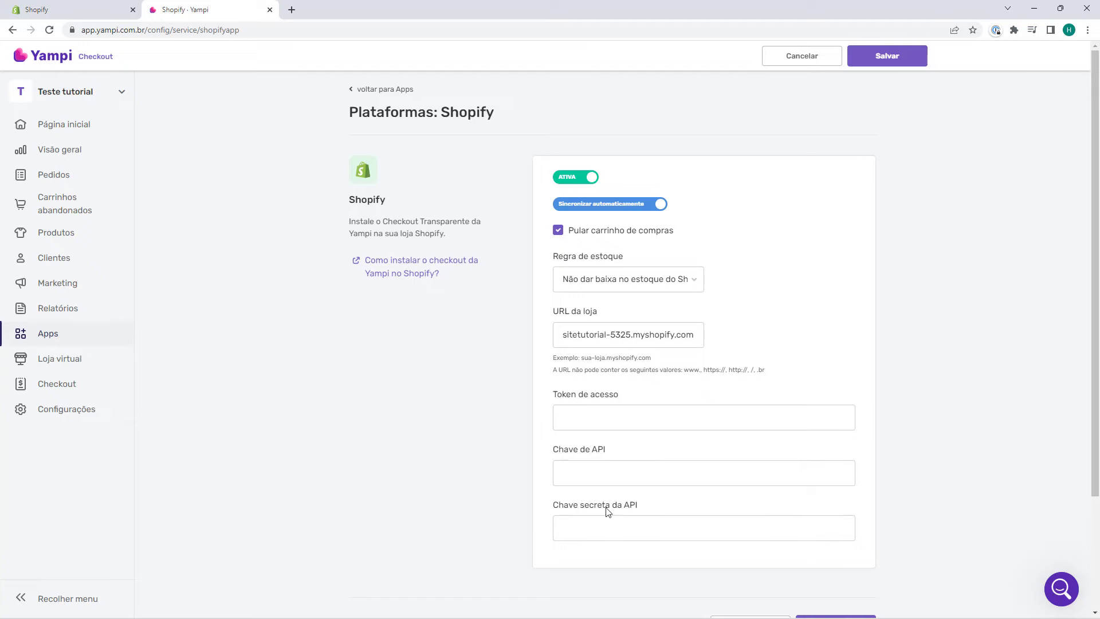
click(86, 9)
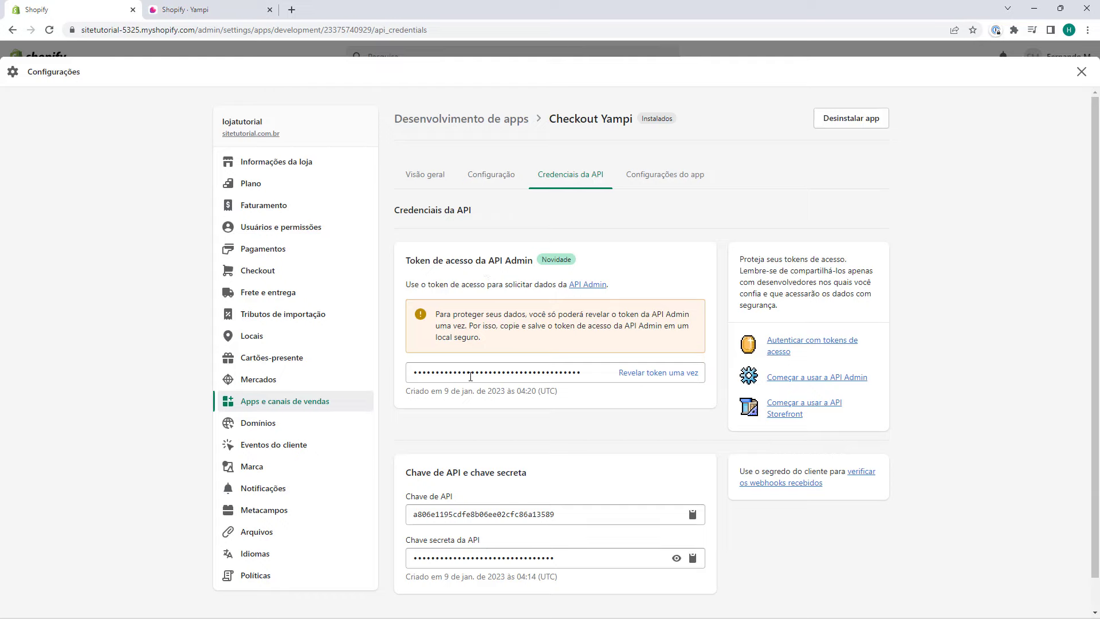
click(646, 377)
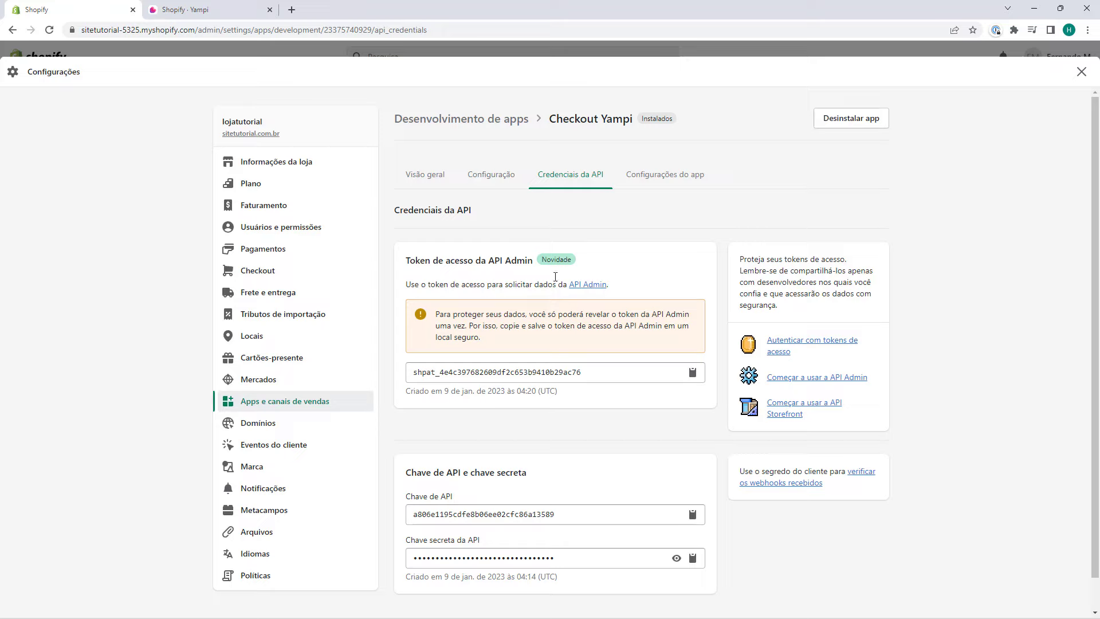
click(692, 373)
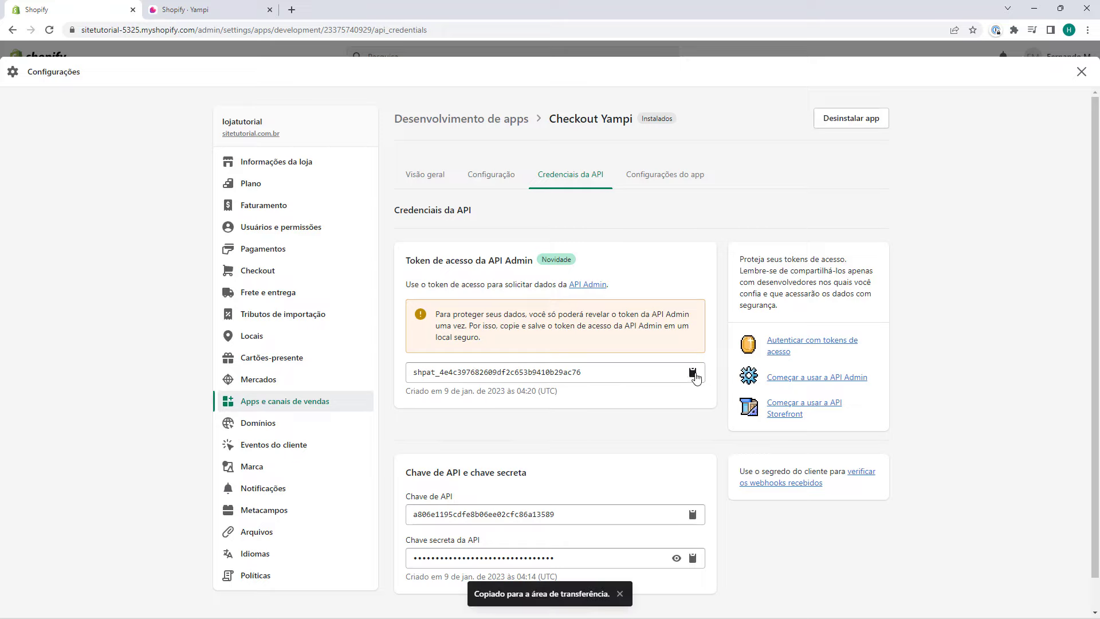
double_click(522, 370)
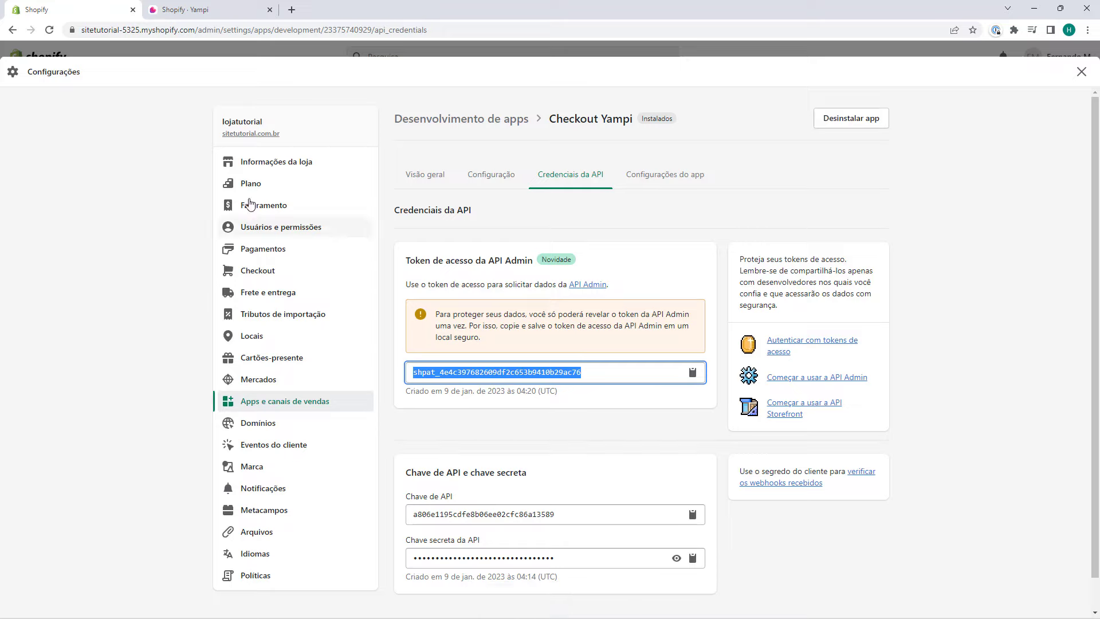
click(235, 11)
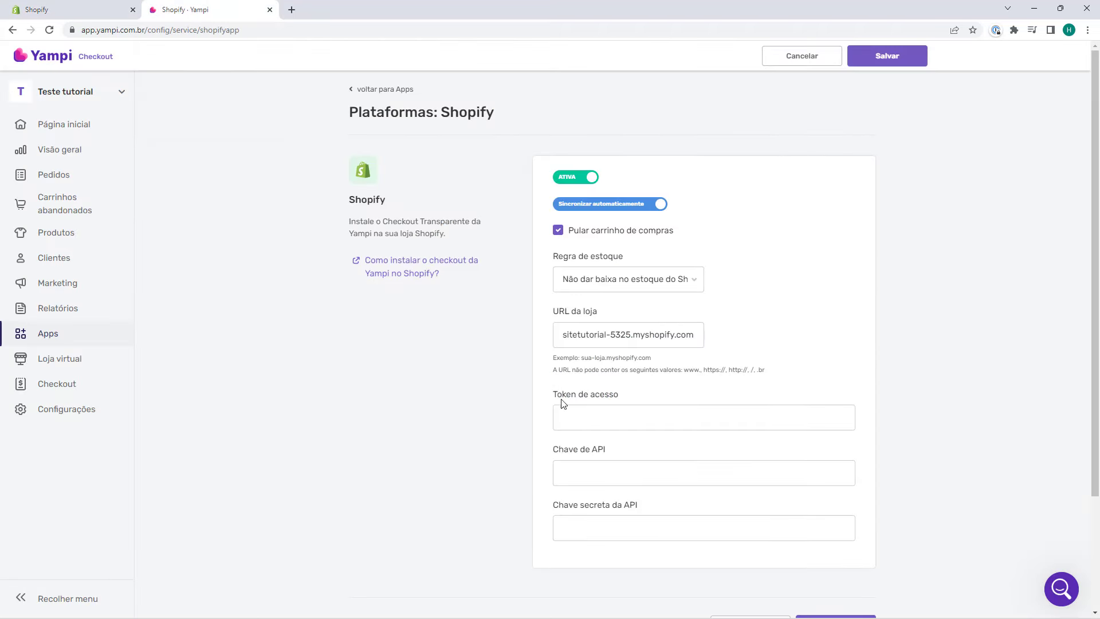
click(581, 414)
key(ctrl+v)
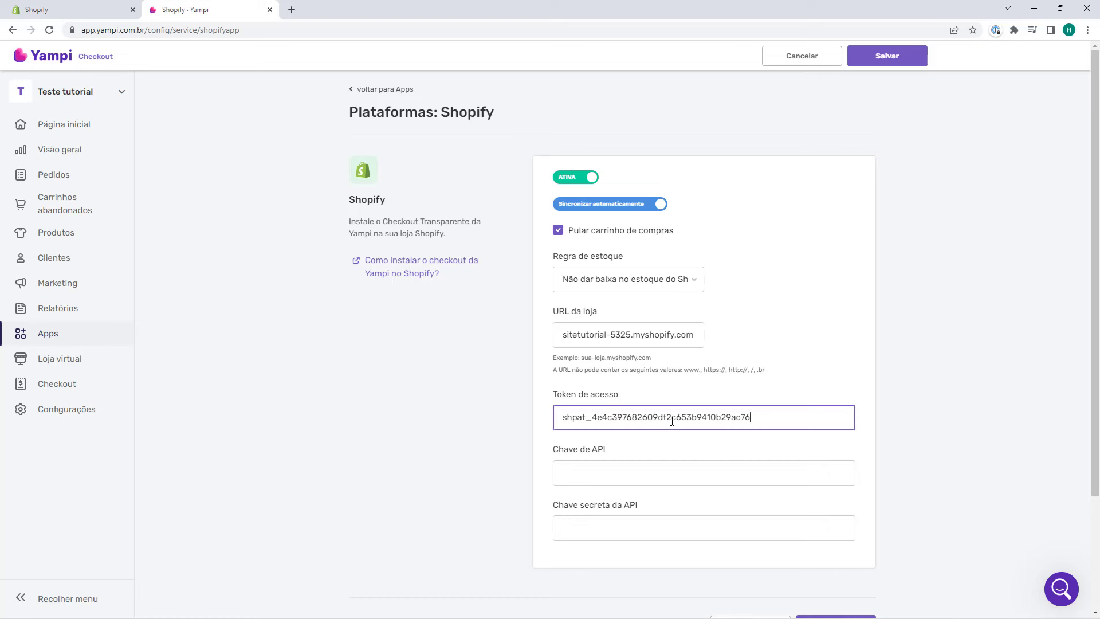
Copy the app's API key from Shopify and paste it into the API key field (Chave de API) in Yampi
click(40, 8)
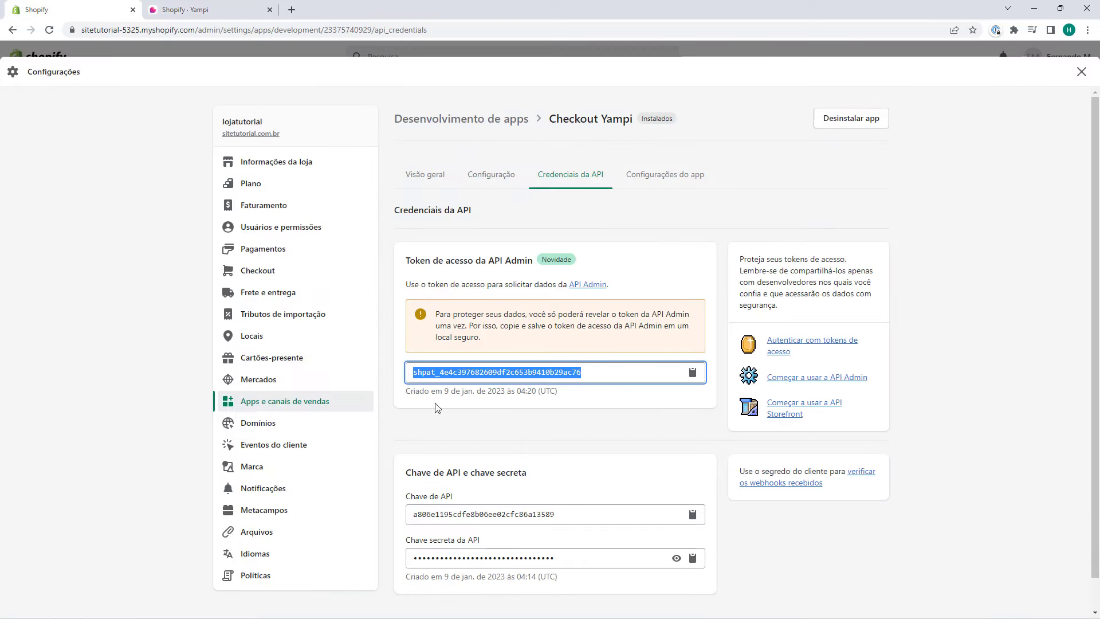
click(399, 408)
scroll(401, 407, down, 1)
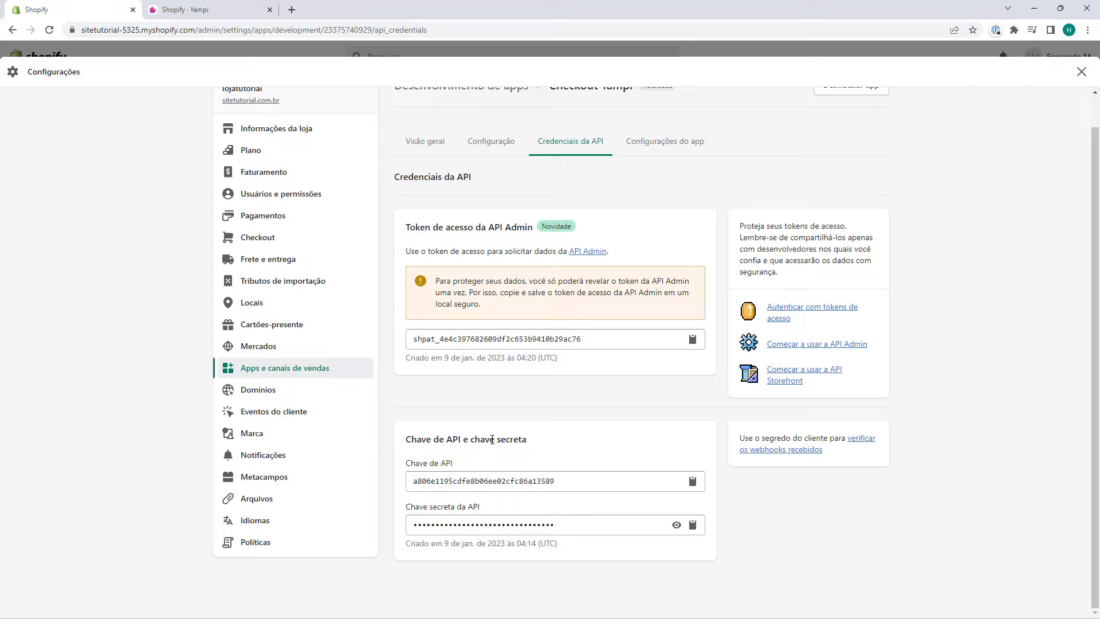
click(434, 479)
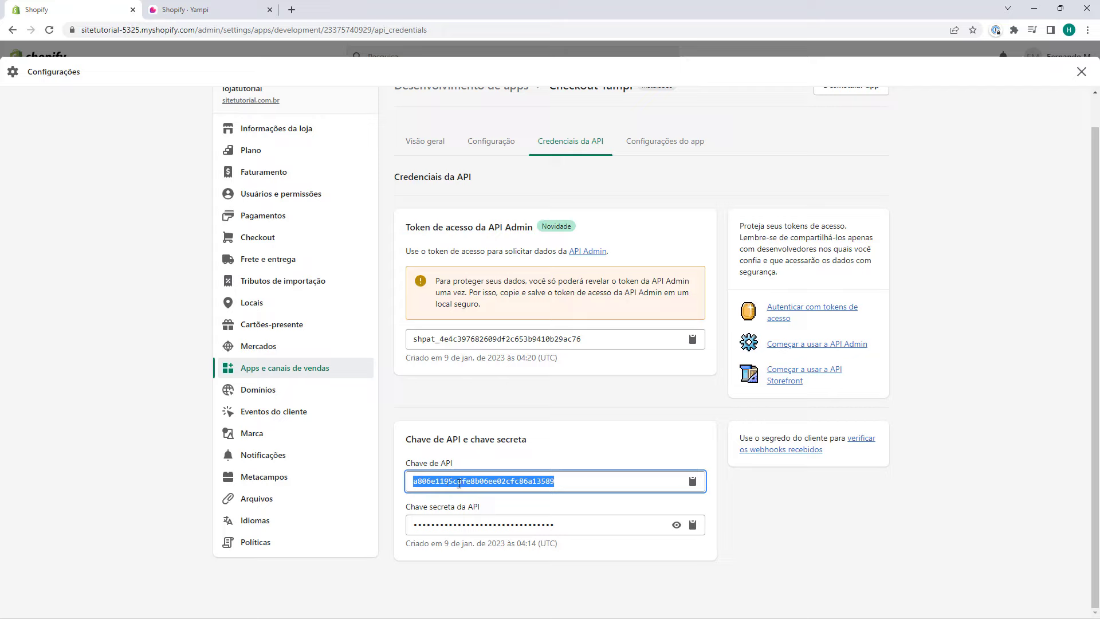
click(690, 487)
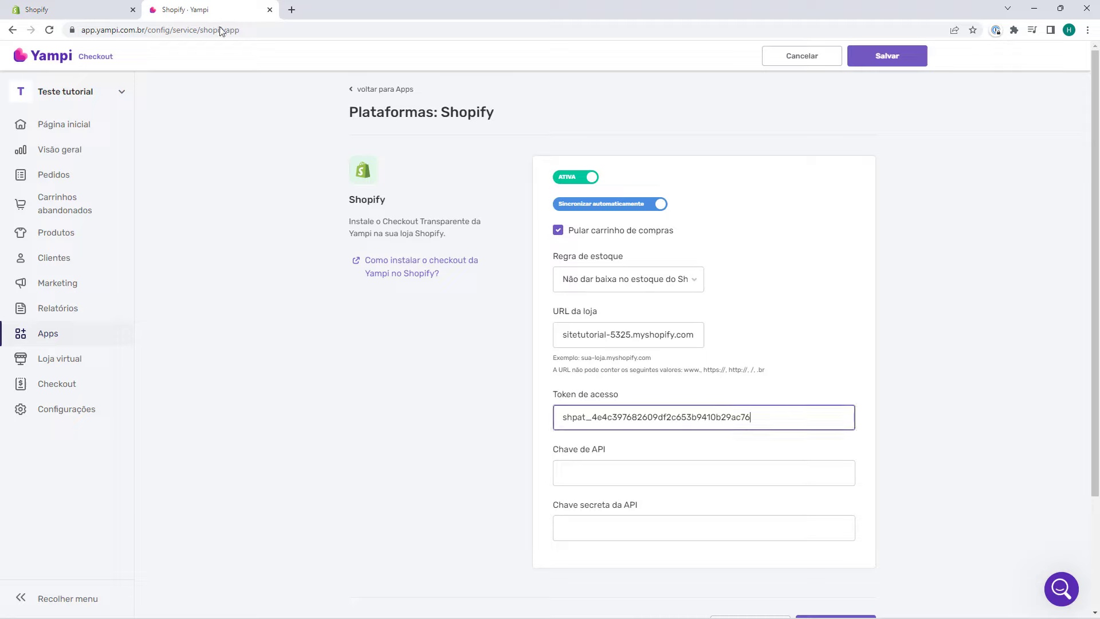
click(217, 10)
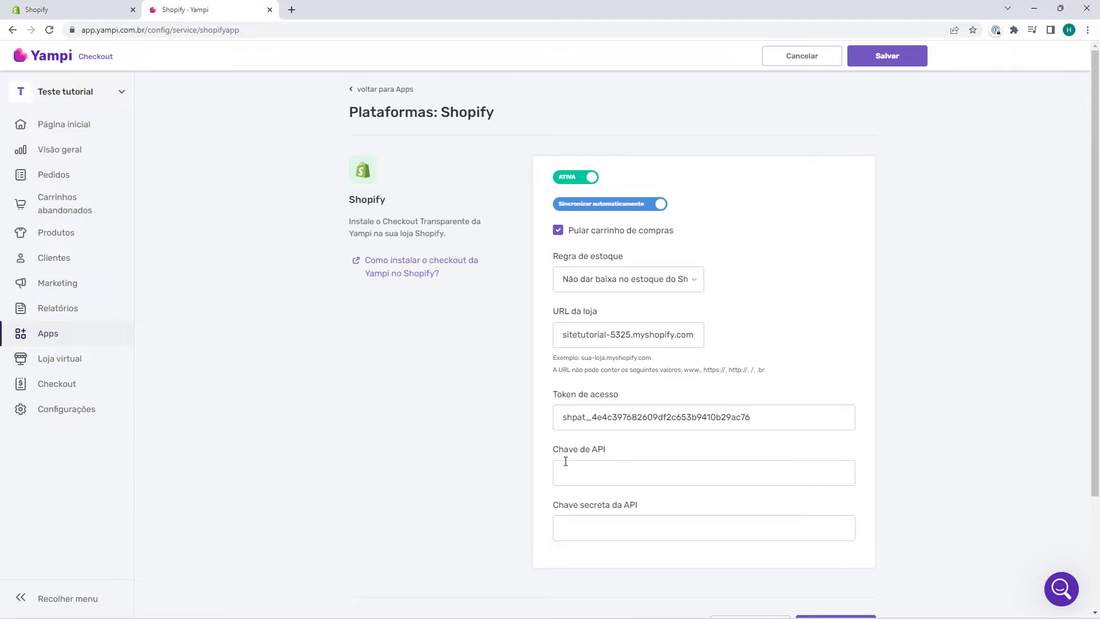
click(584, 470)
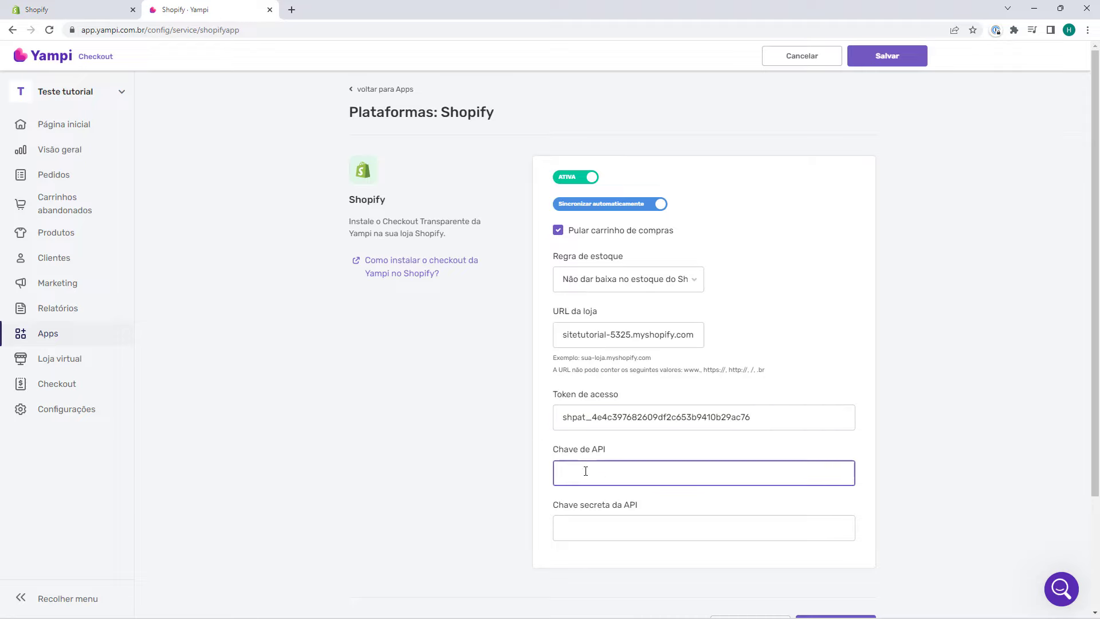
key(ctrl+v)
scroll(524, 451, down, 2)
scroll(524, 449, up, 2)
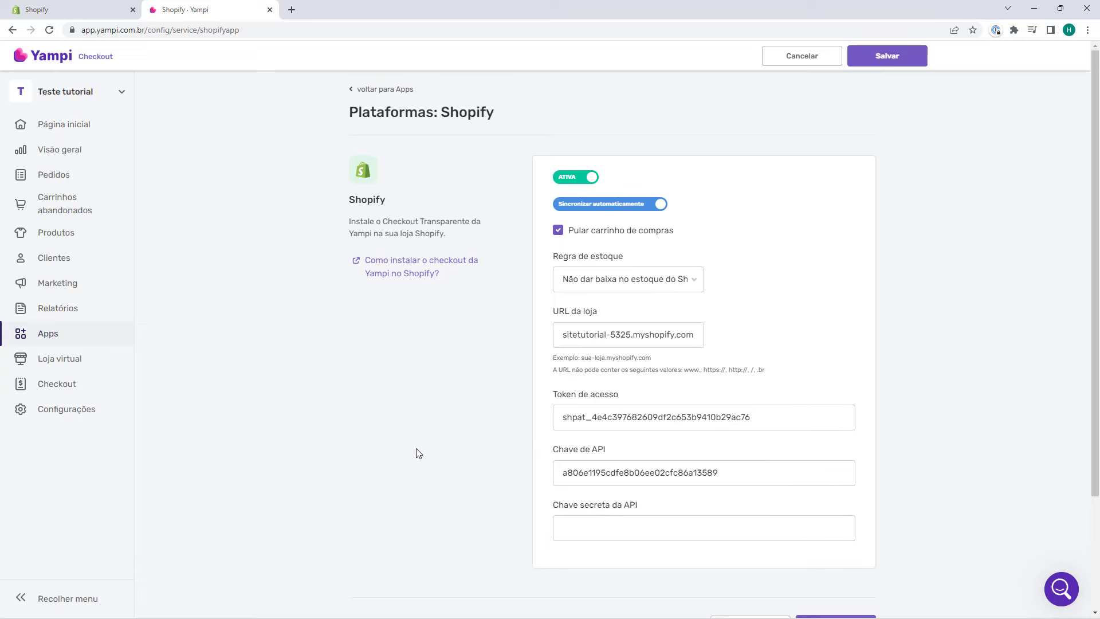
Reveal and copy the app's API secret key in Shopify, paste it into Chave secreta da API in Yampi, and save the integration
click(87, 13)
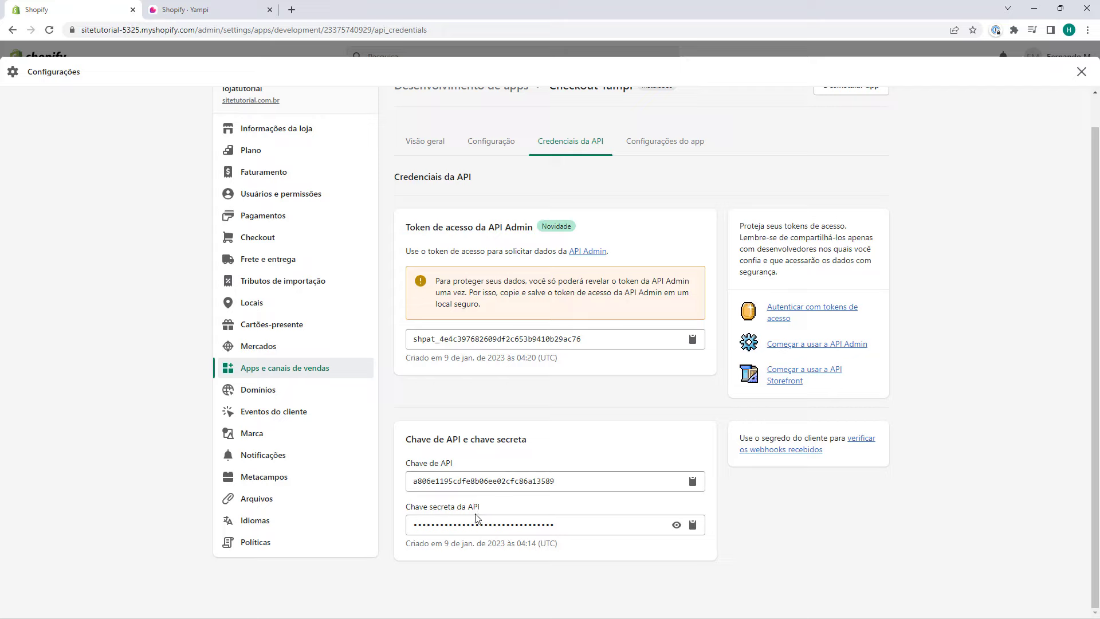
click(412, 525)
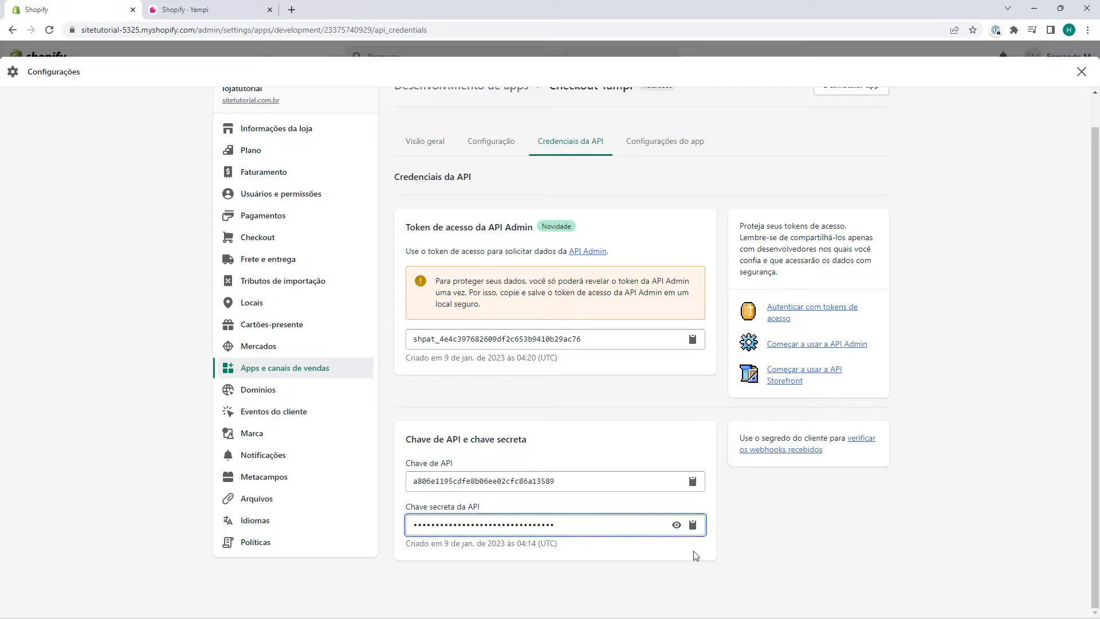
click(676, 526)
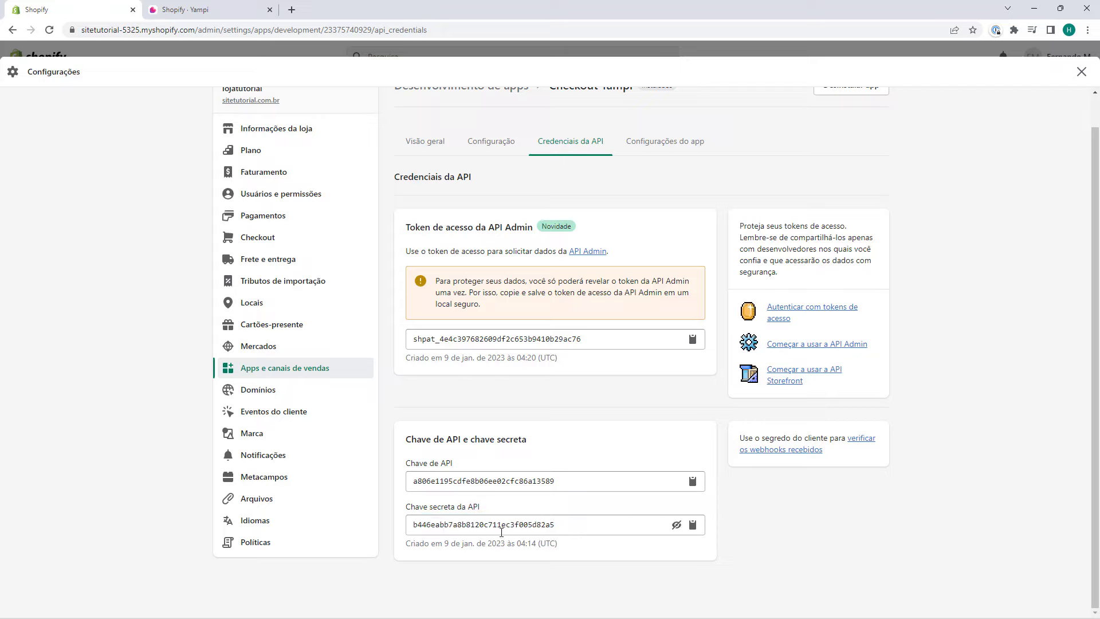
double_click(469, 525)
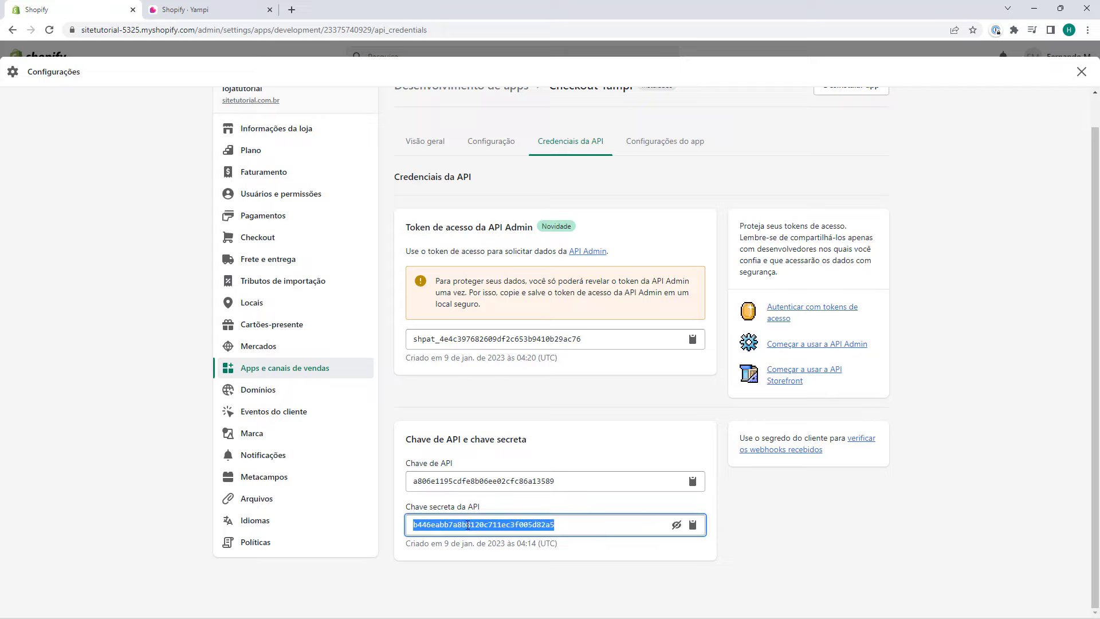
click(691, 528)
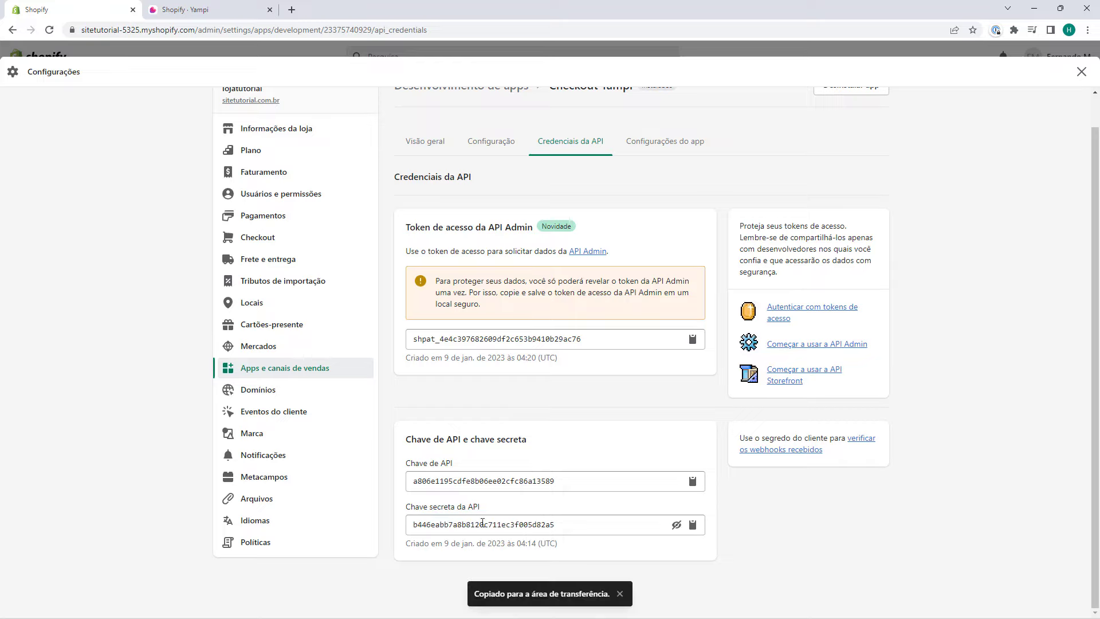
click(206, 18)
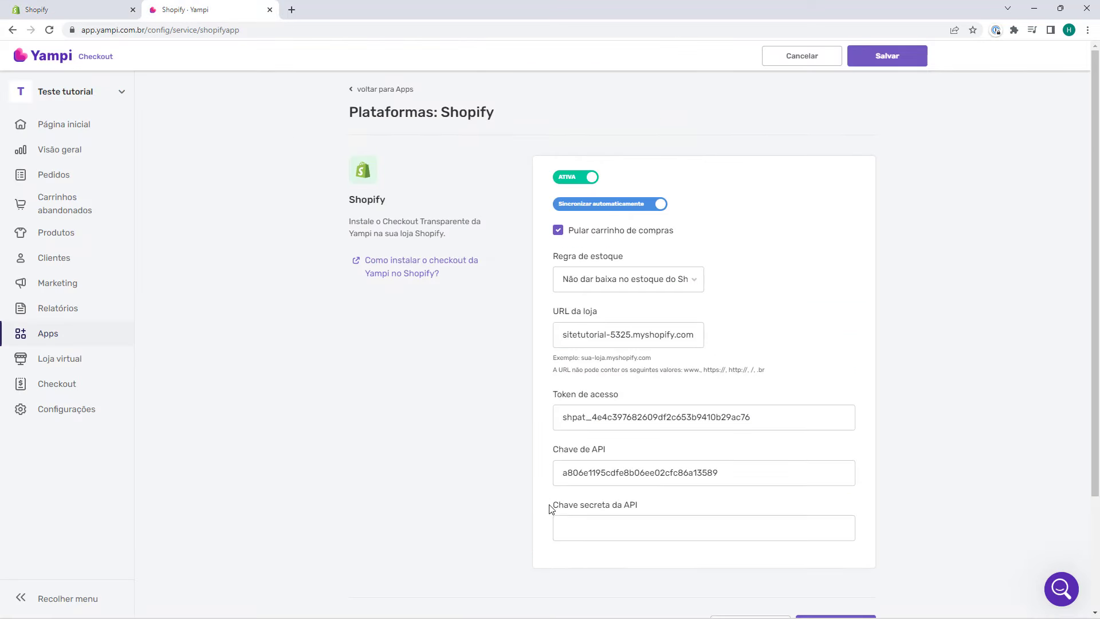
click(594, 522)
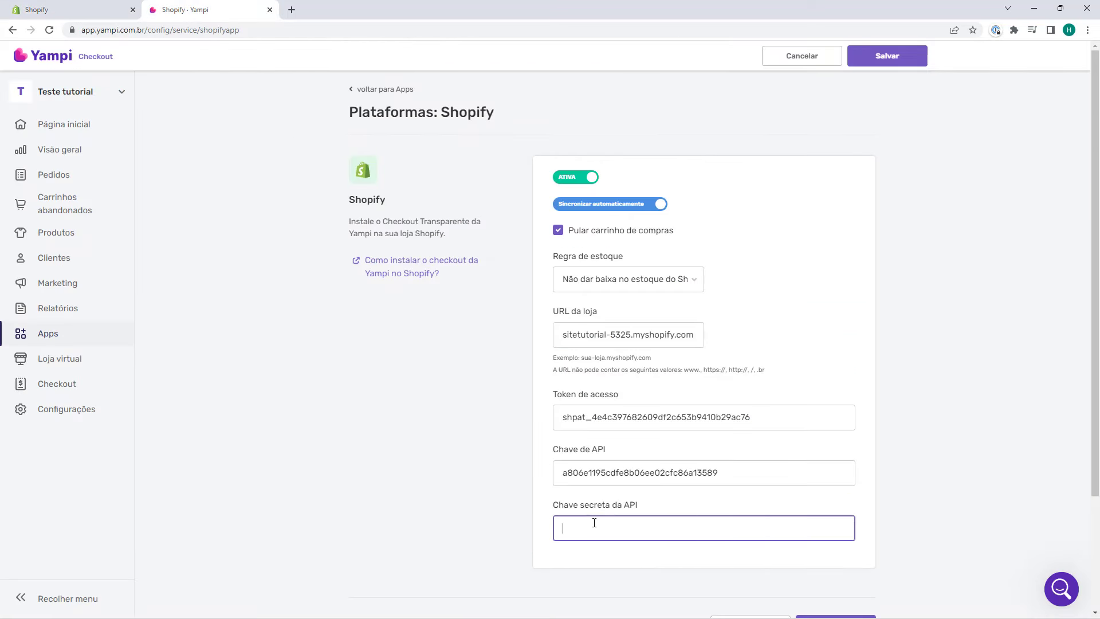
key(ctrl+v)
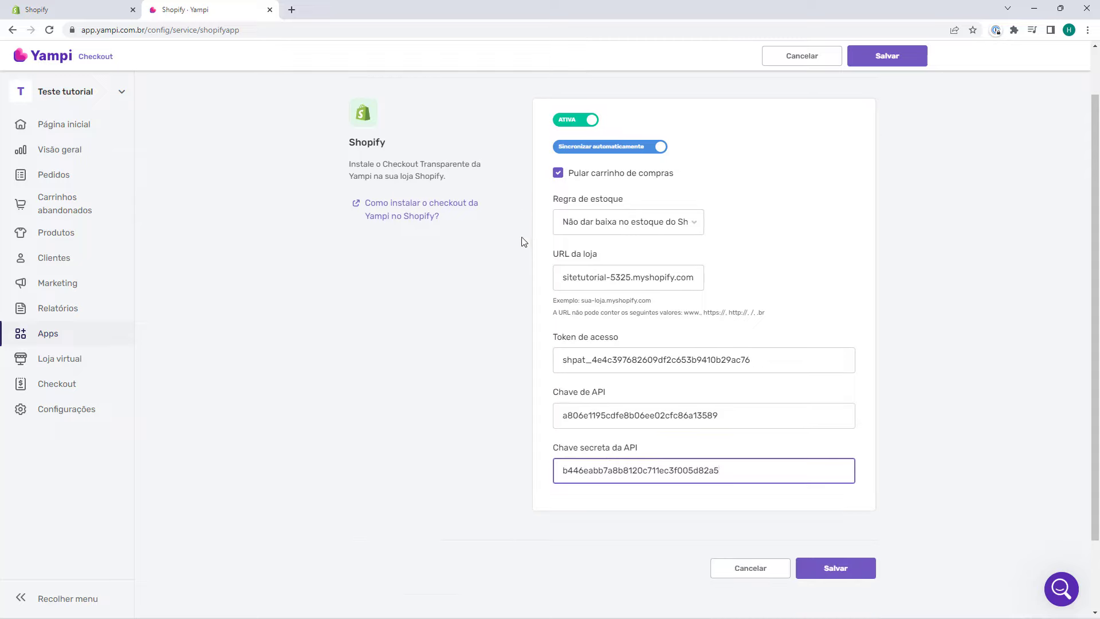
scroll(530, 230, down, 3)
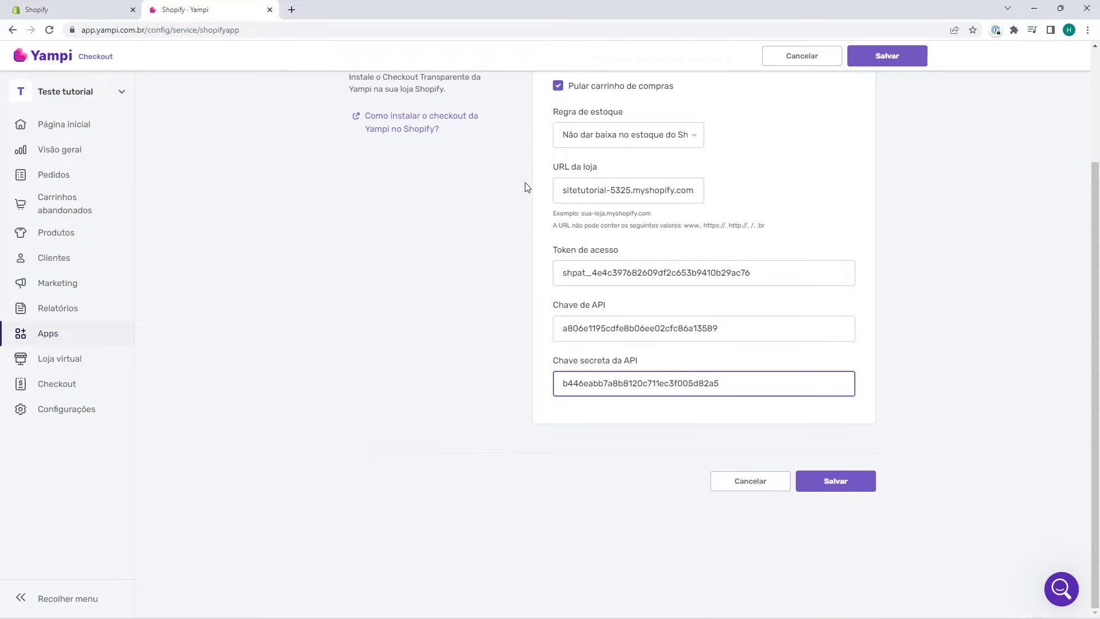
click(837, 488)
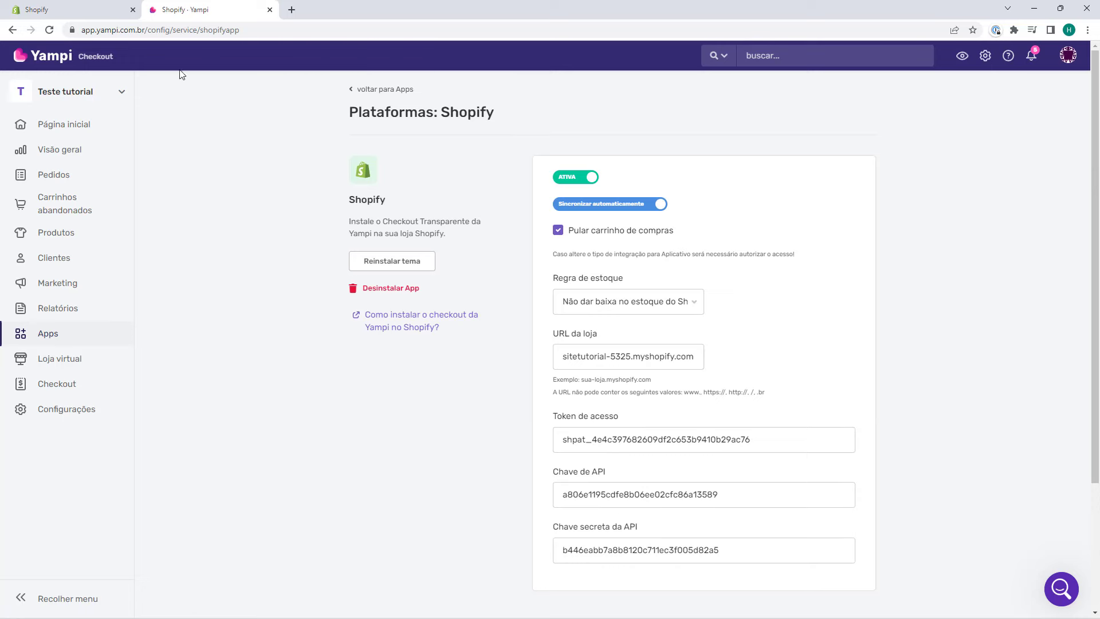
Switch to Shopify and close the store settings to return to the admin home page
click(89, 12)
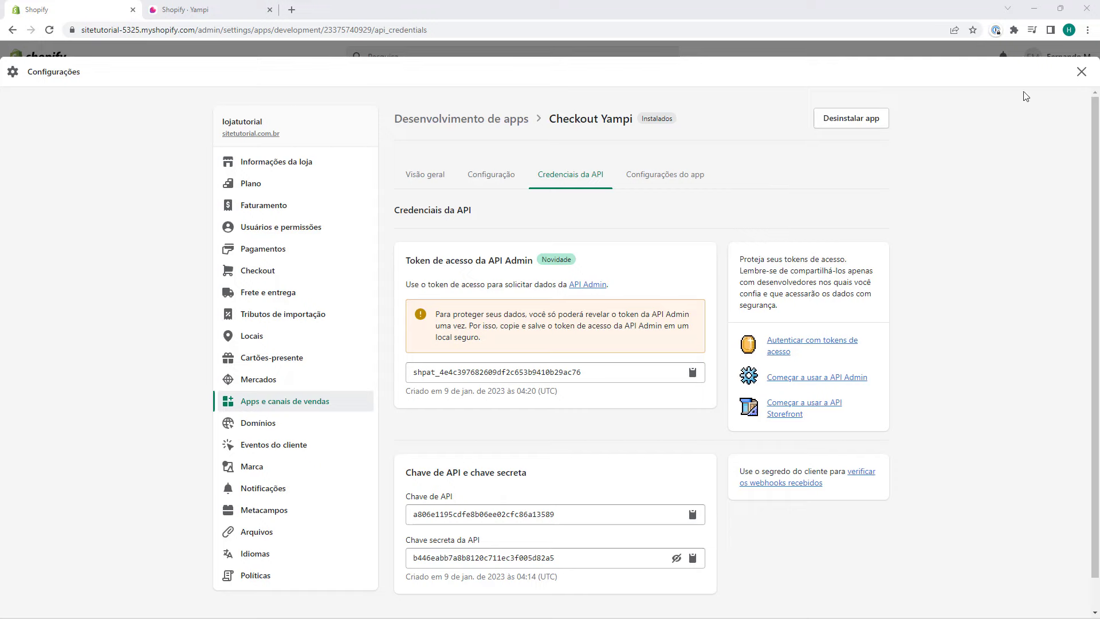
click(1081, 72)
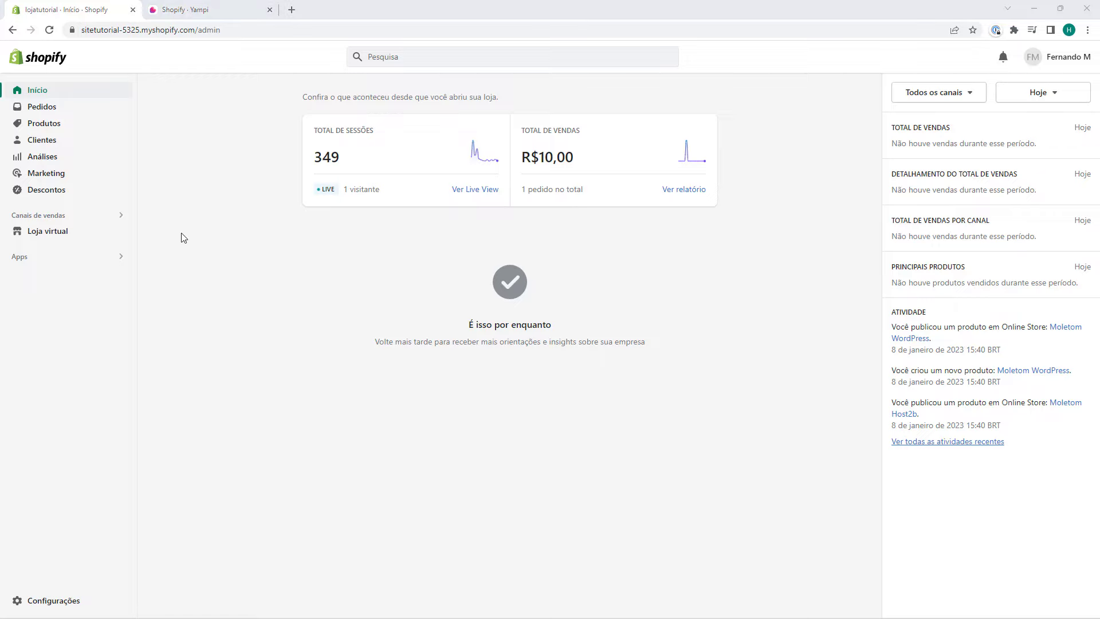
Examine the full product list in Yampi for the products imported from the store, and return to the Shopify admin
click(185, 16)
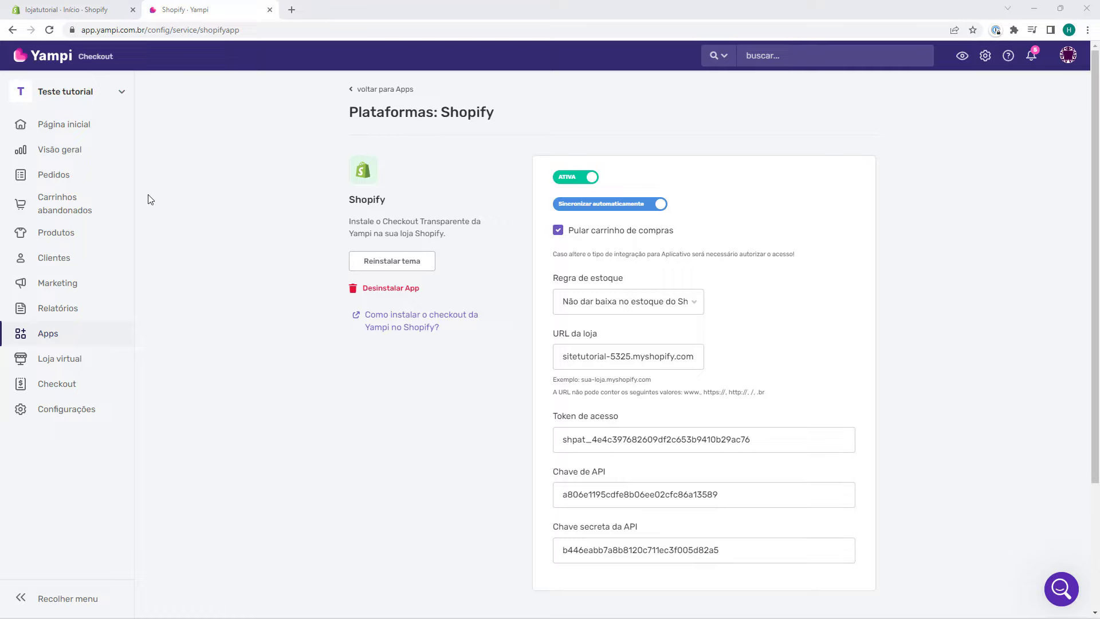
middle_click(60, 241)
click(363, 13)
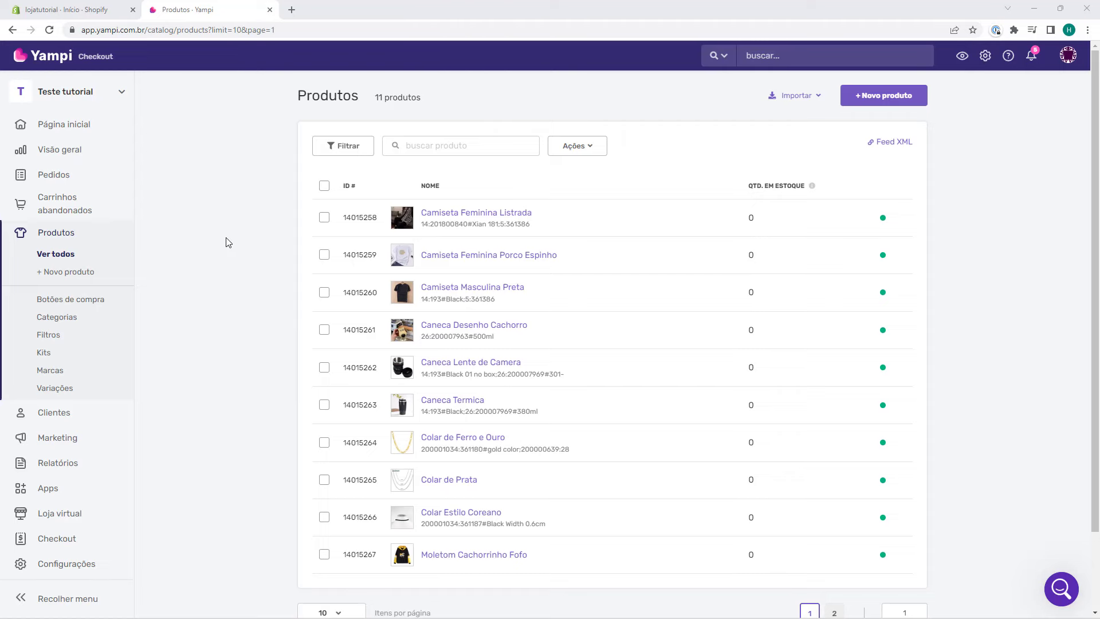
click(126, 4)
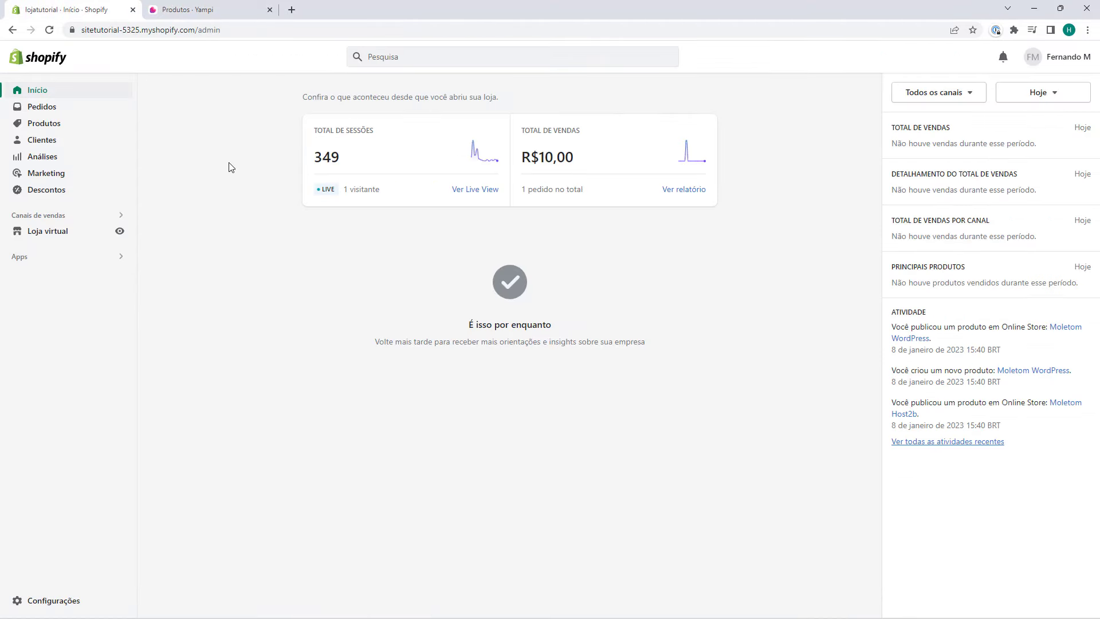